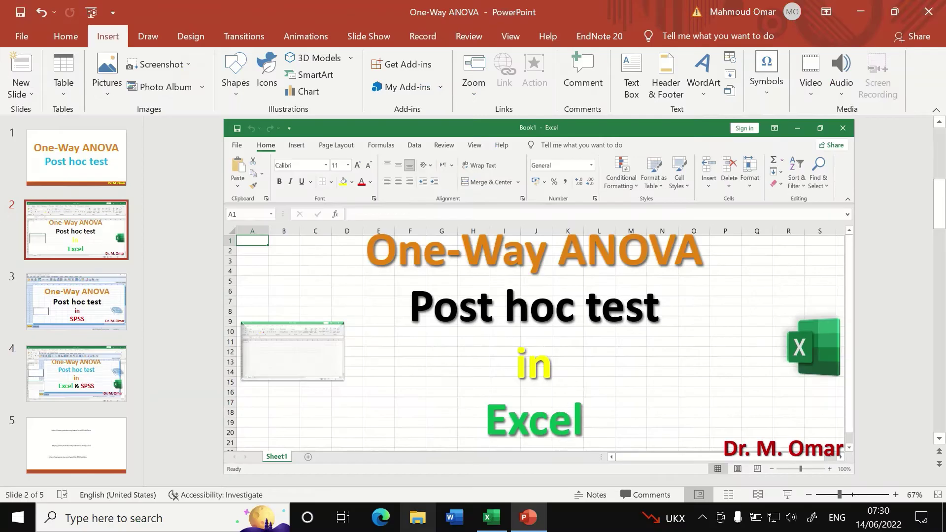
Switch to the ANOVA workbook in Excel and look through the Doctor, Dentist, Pharmacist and Nurse data
left_click(490, 518)
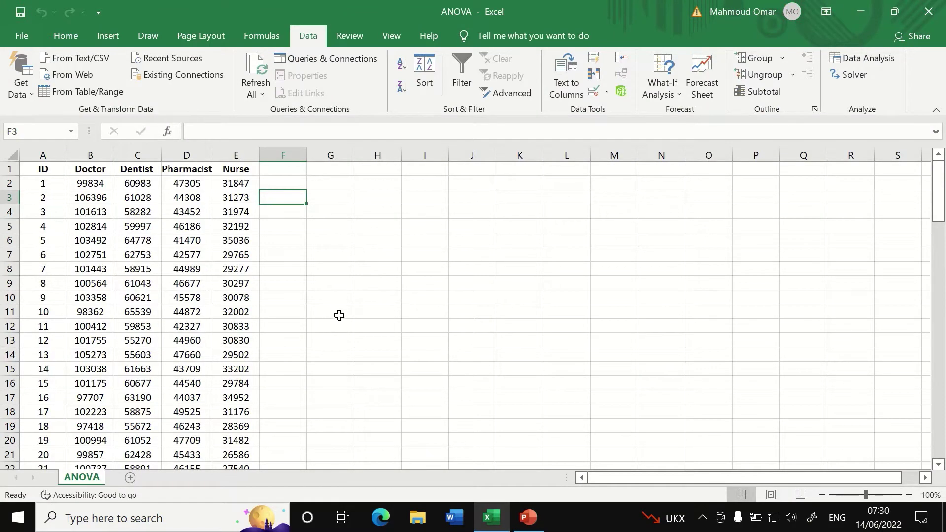
scroll(339, 315, "down", 3)
scroll(128, 380, "up", 3)
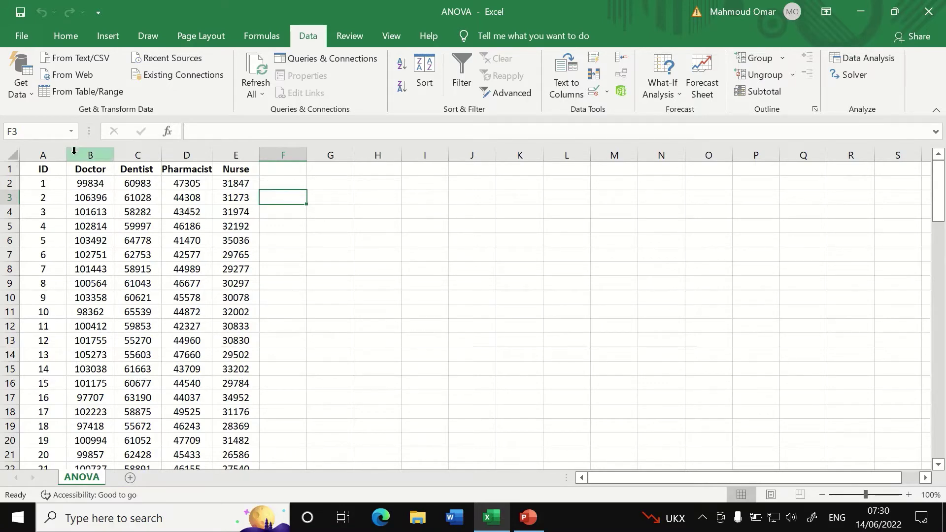
scroll(73, 158, "down", 2)
scroll(148, 168, "up", 2)
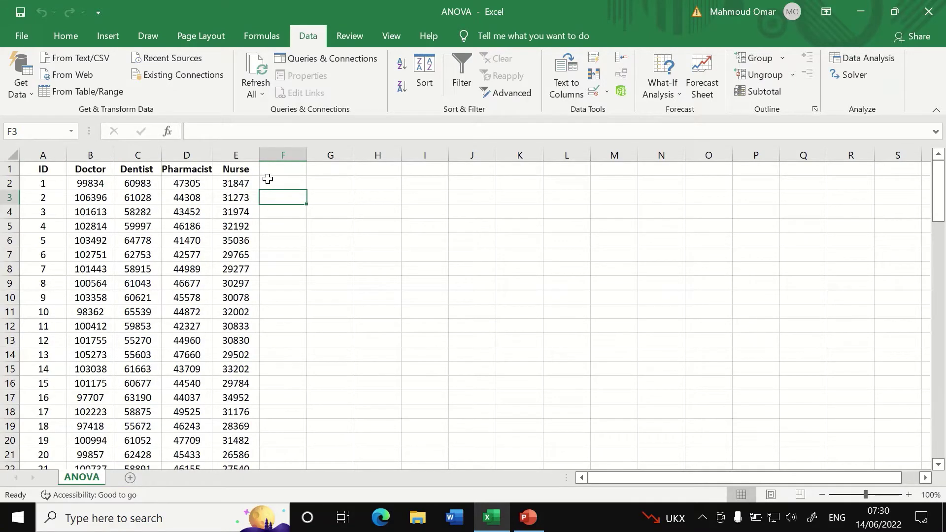
scroll(94, 377, "down", 3)
scroll(79, 384, "up", 3)
left_click(867, 62)
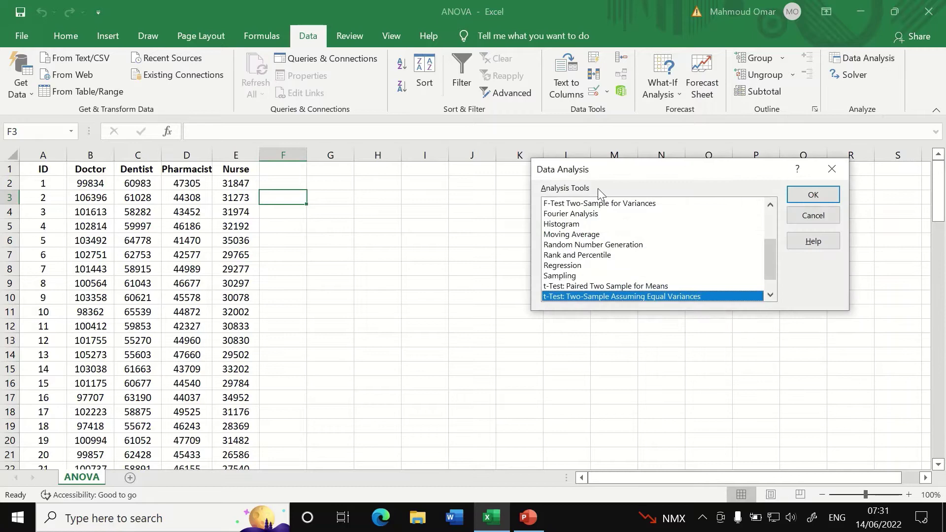
left_click_drag(692, 162, 609, 171)
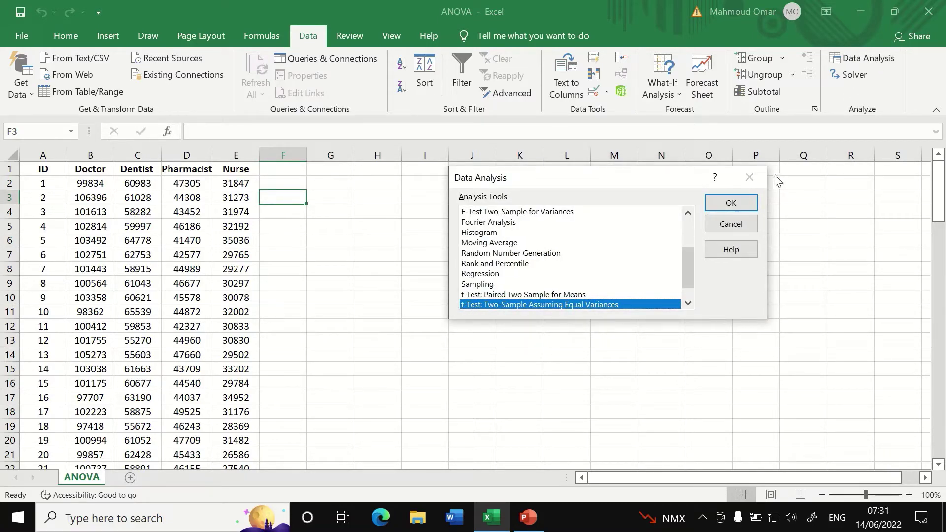
left_click(750, 176)
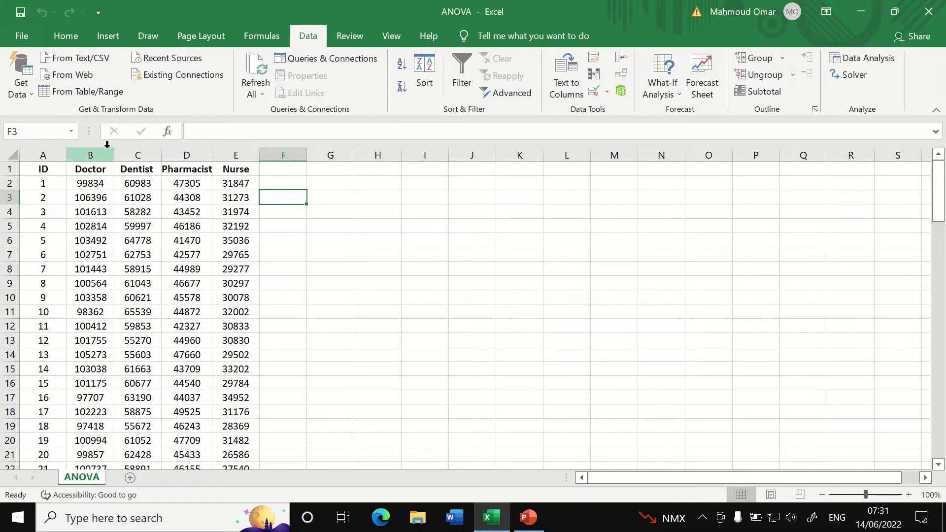
Make sure the Analysis ToolPak add-in is enabled in the Excel add-ins list and accept the list
left_click(29, 35)
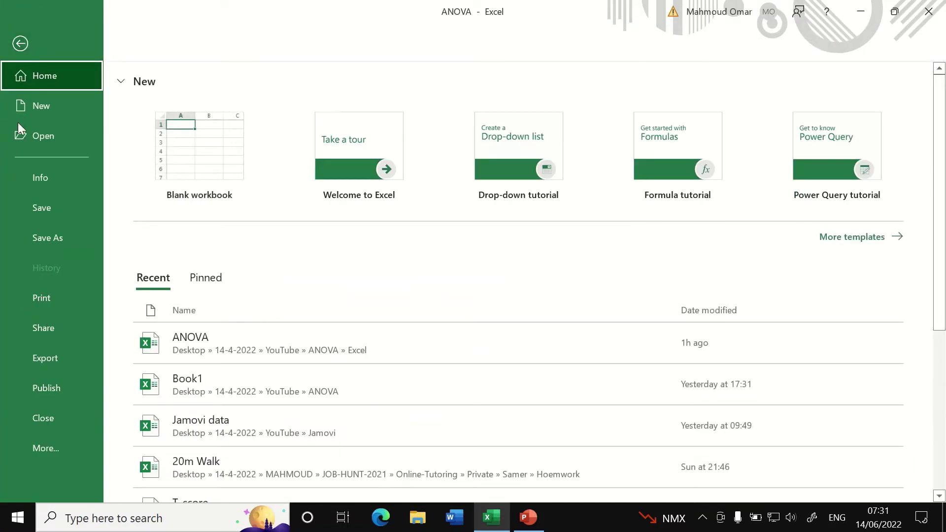
left_click(37, 449)
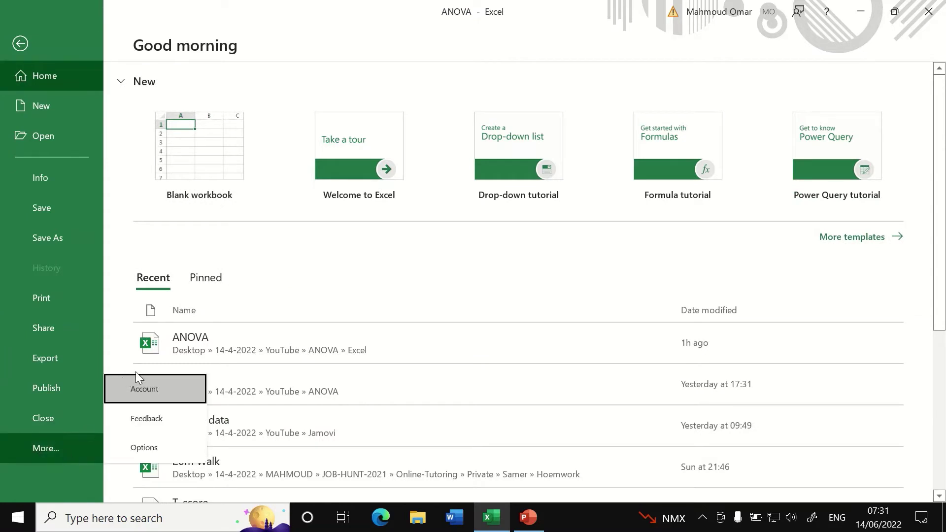
left_click(72, 442)
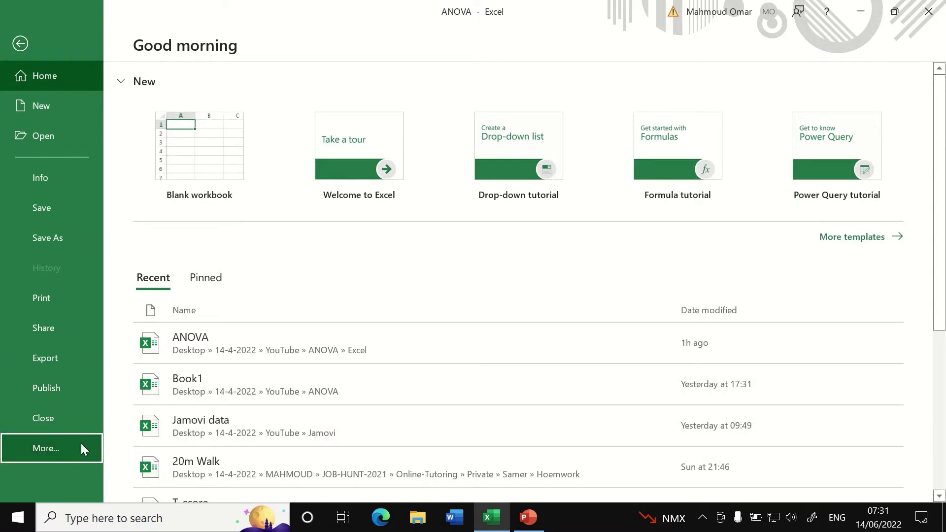
left_click(69, 445)
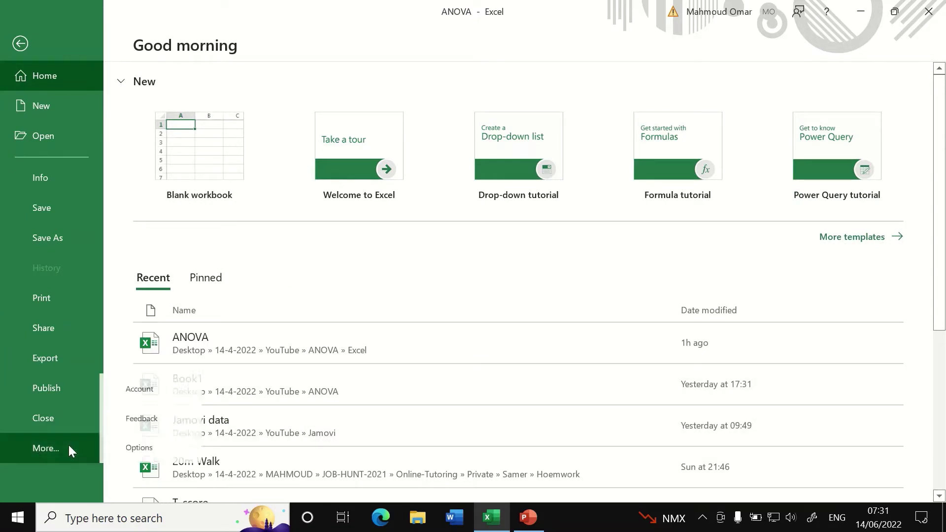
left_click(143, 448)
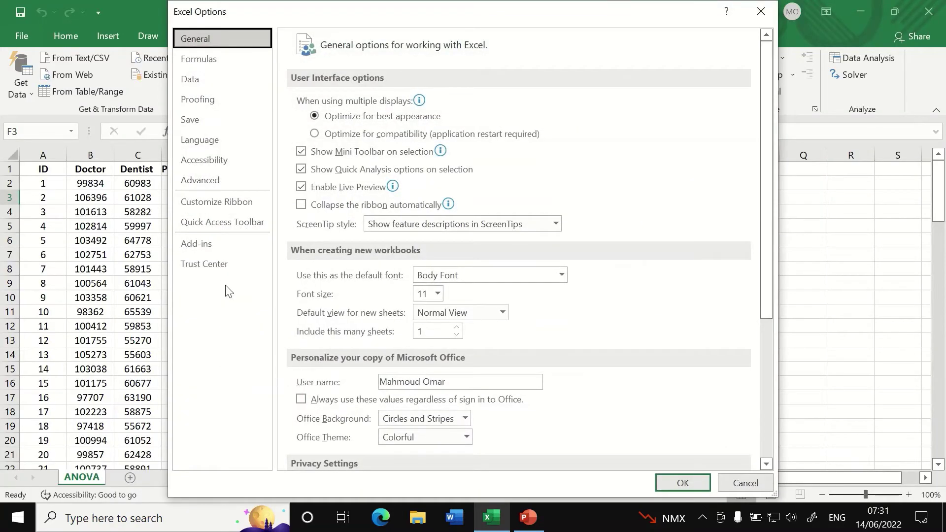
left_click(199, 244)
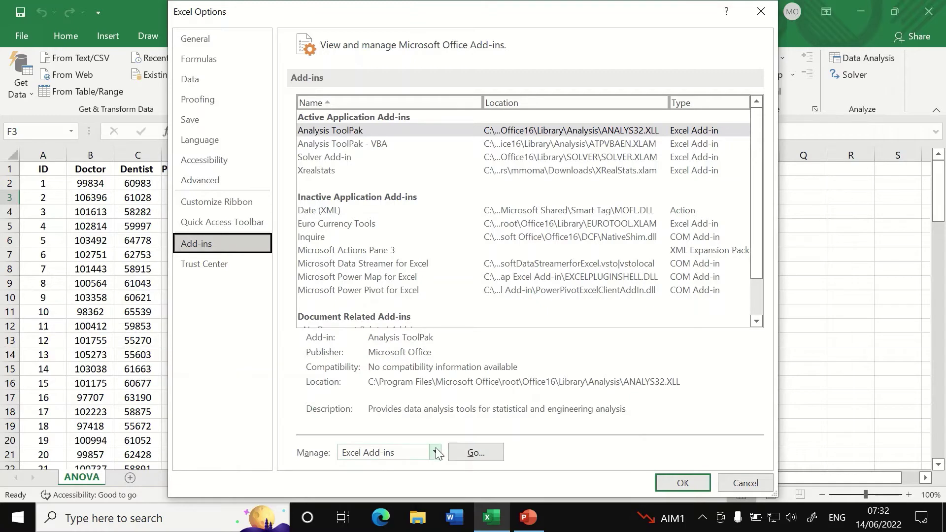
left_click(458, 454)
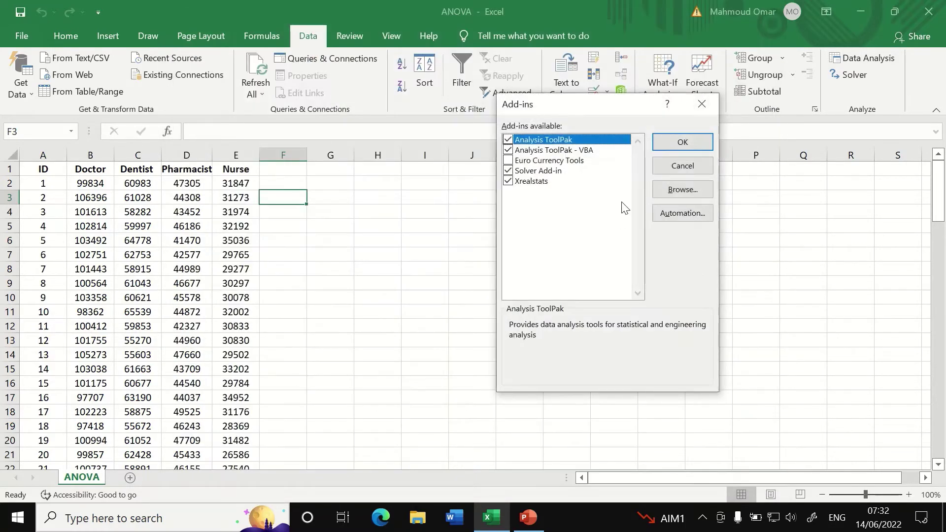
left_click(508, 140)
left_click(682, 142)
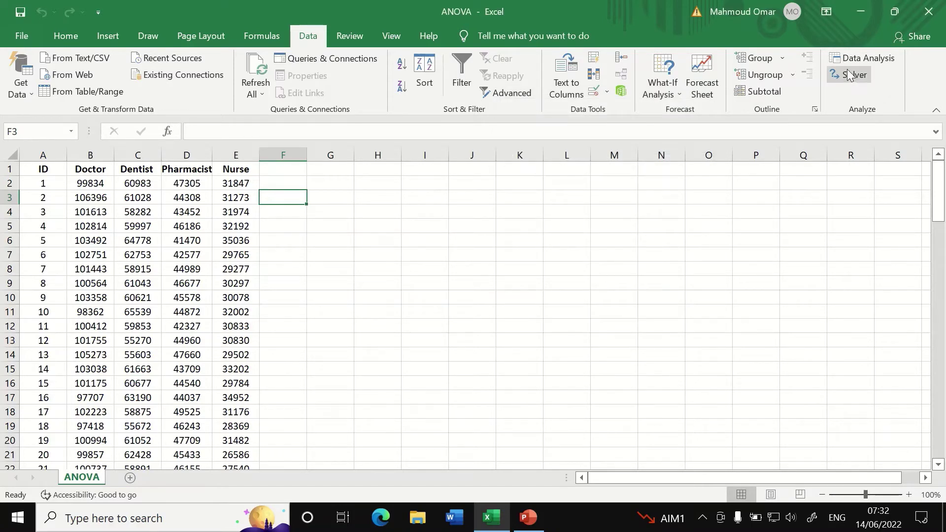
Start an Anova: Single Factor analysis from the data analysis tools
scroll(874, 58, "down", 1)
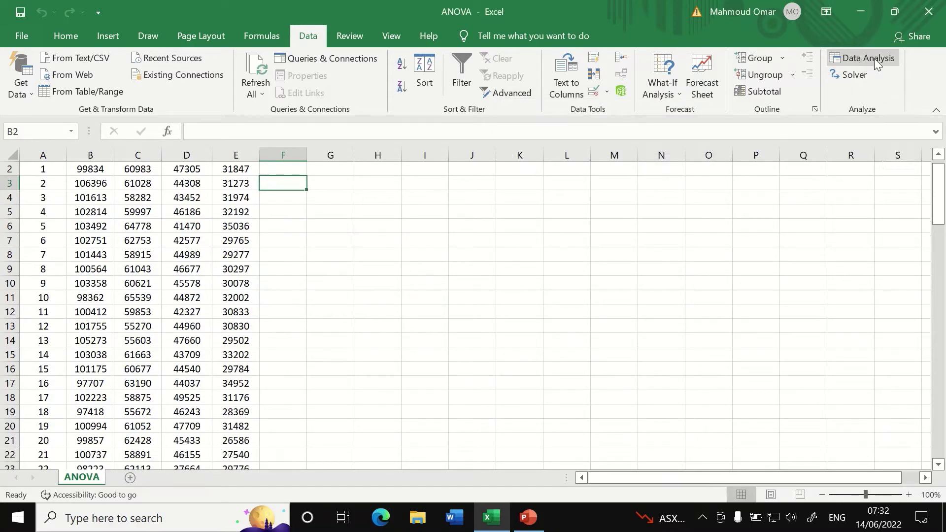
left_click(871, 57)
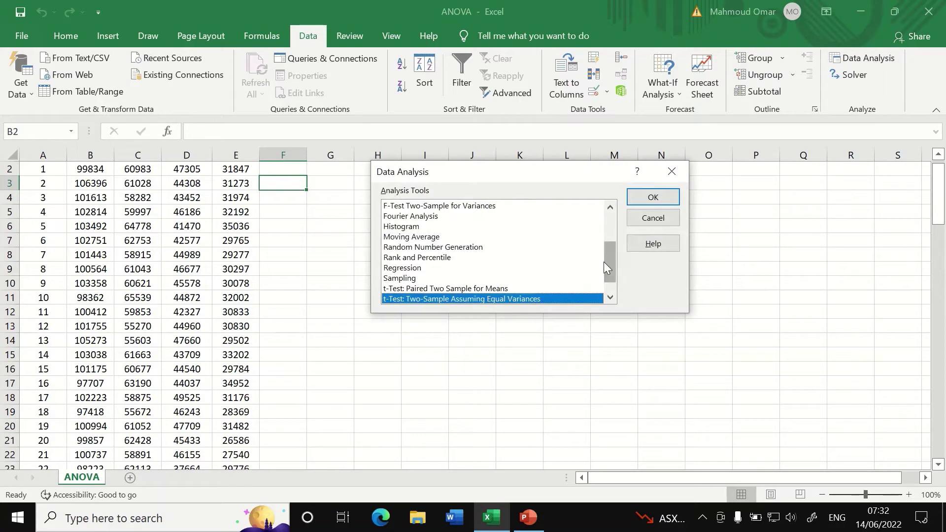
left_click_drag(611, 266, 605, 213)
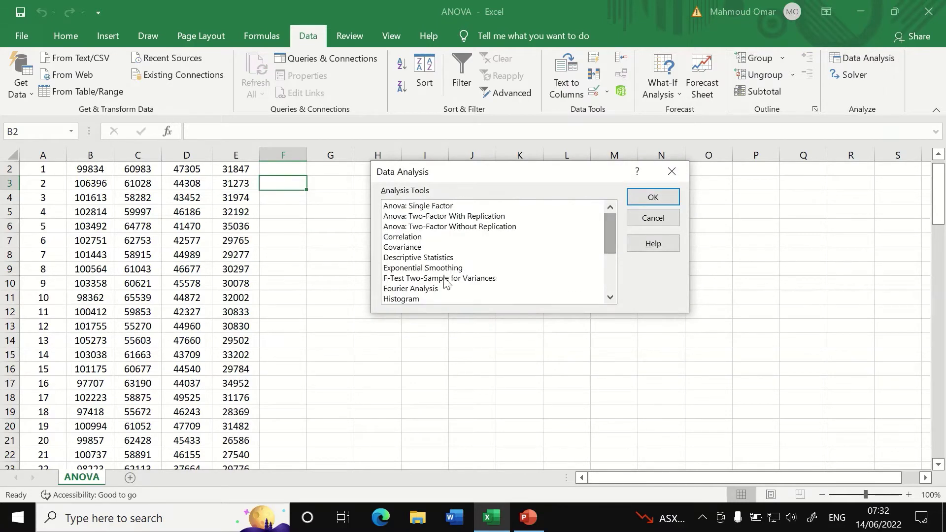
left_click(422, 207)
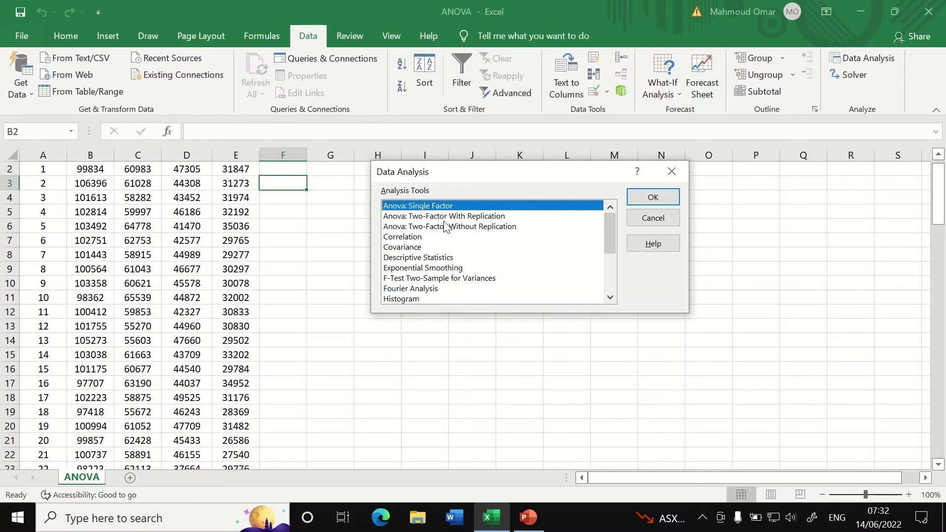
left_click(644, 200)
left_click_drag(486, 139, 574, 147)
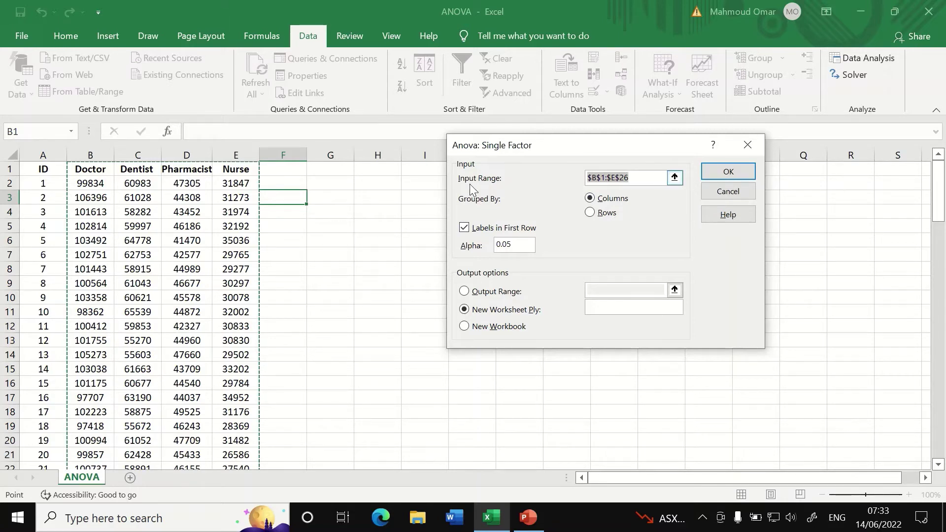
Run the single-factor ANOVA on the input range B1:E26 with the output range starting at cell F3
scroll(148, 212, "down", 5)
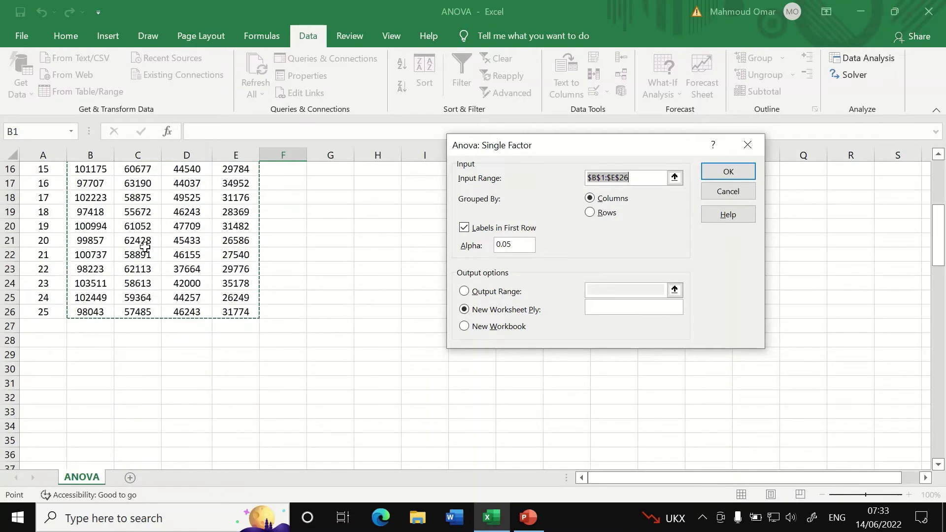
scroll(147, 218, "up", 5)
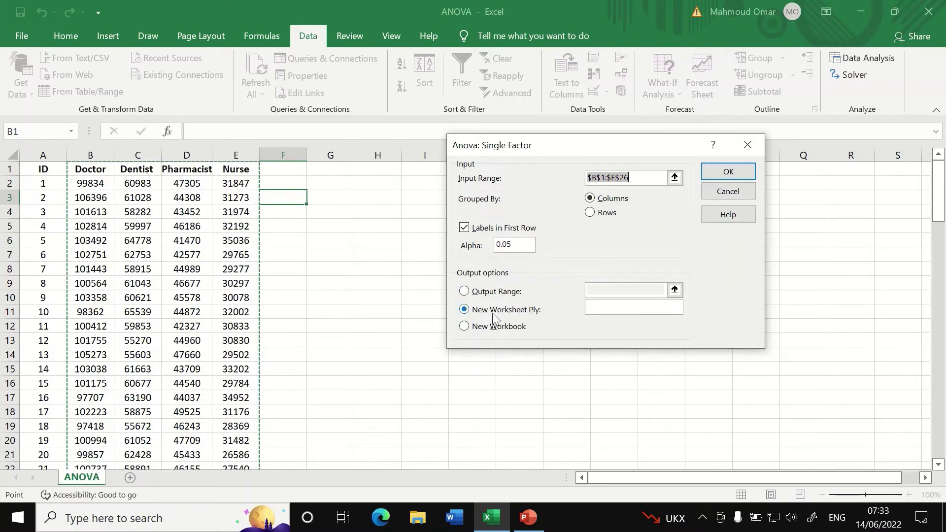
left_click(465, 292)
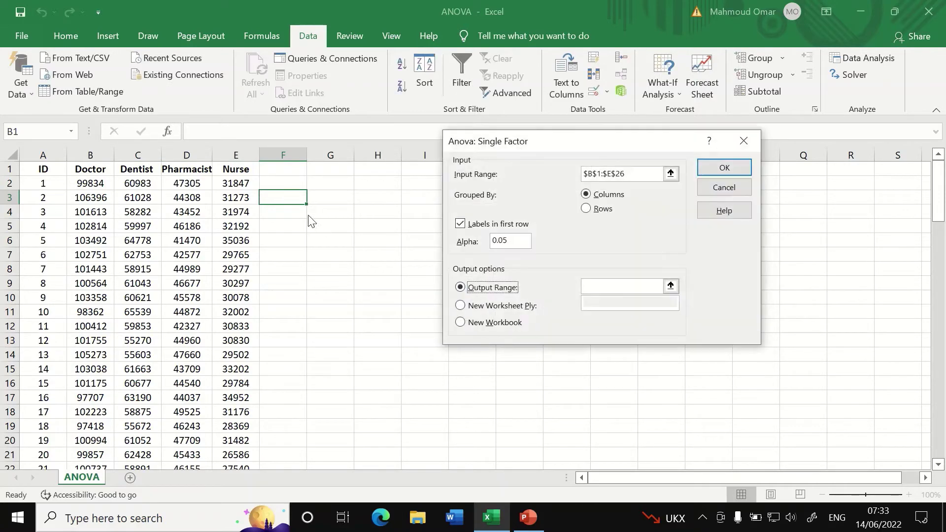
left_click(674, 290)
left_click(296, 198)
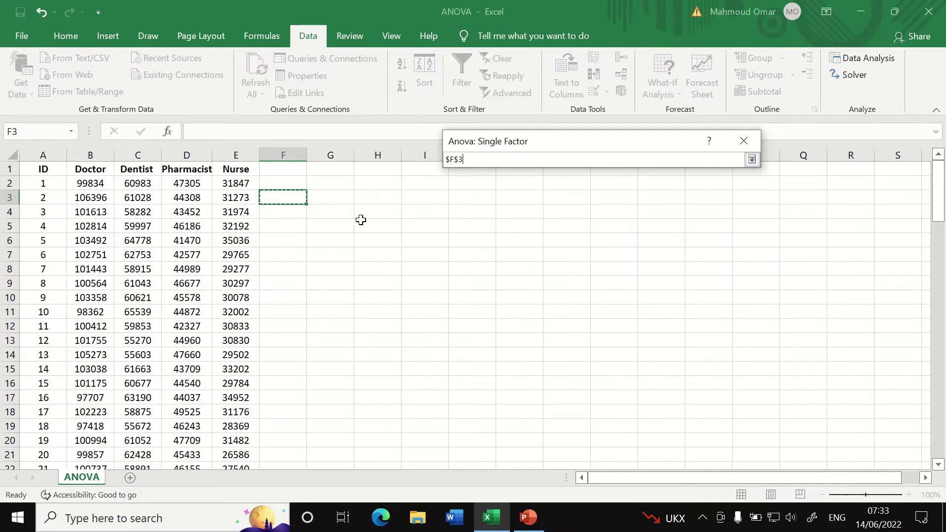
left_click(751, 161)
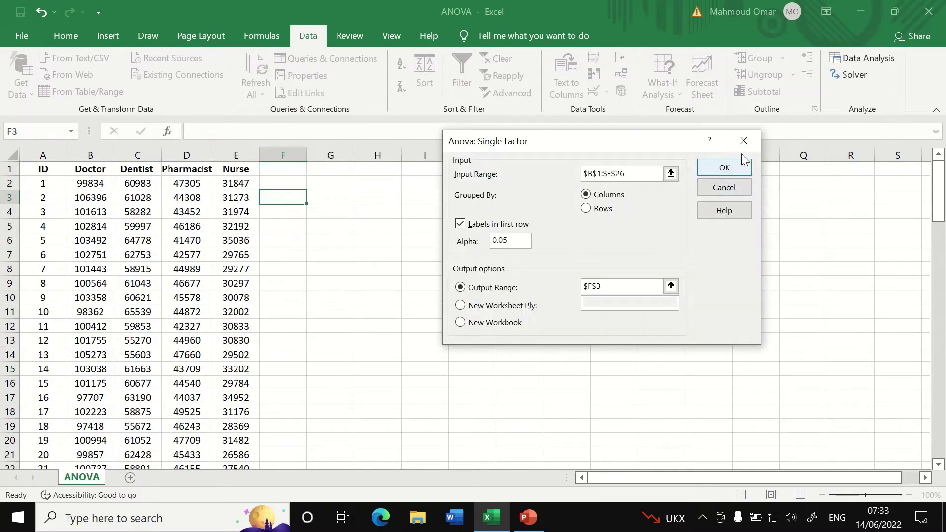
left_click(726, 168)
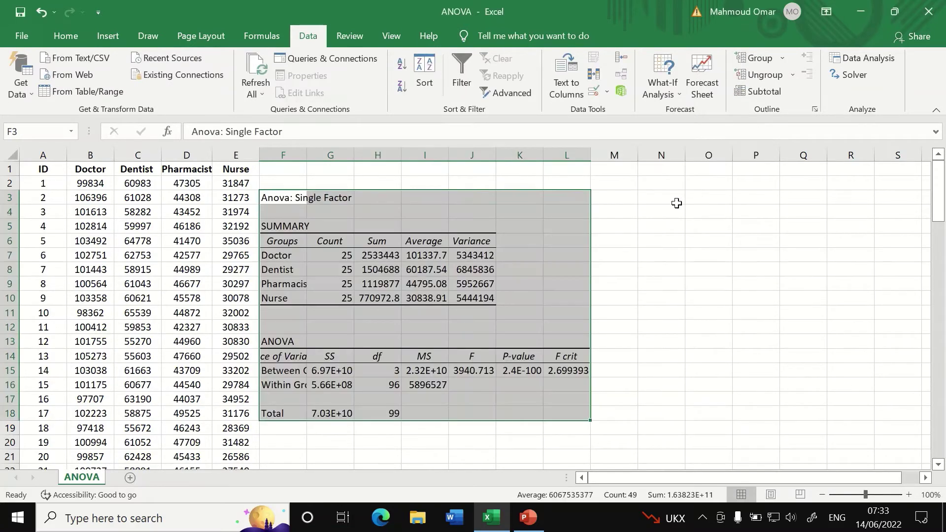
Widen column F to fit the group and variation source names, and column K to fit the full P-value
left_click(654, 253)
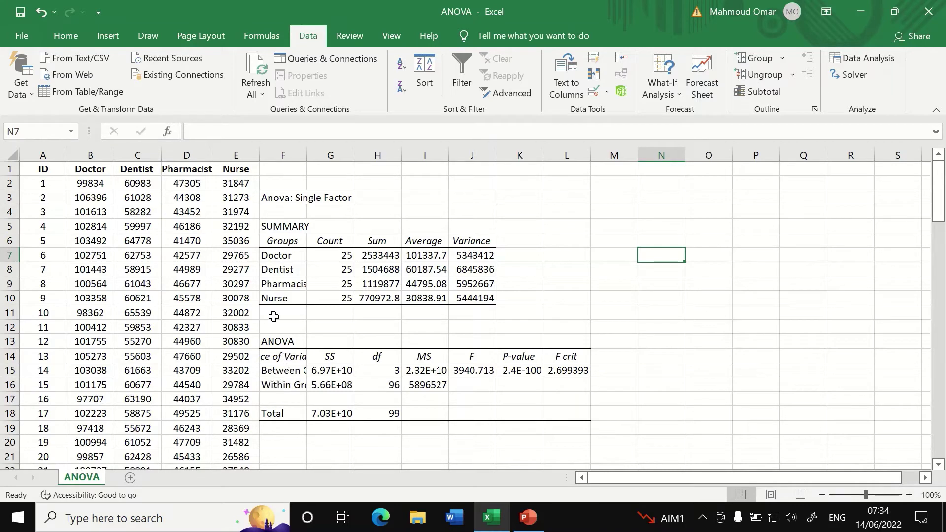
left_click_drag(307, 155, 419, 163)
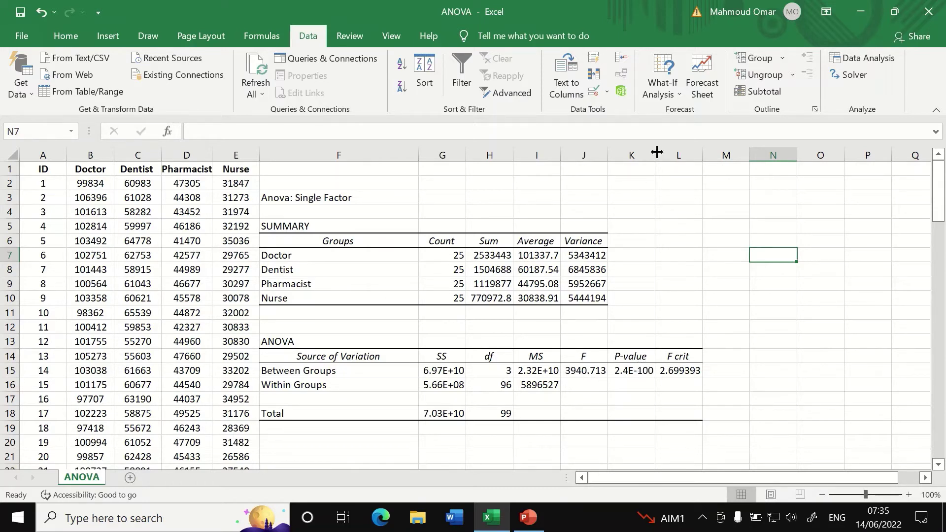
left_click_drag(655, 155, 724, 157)
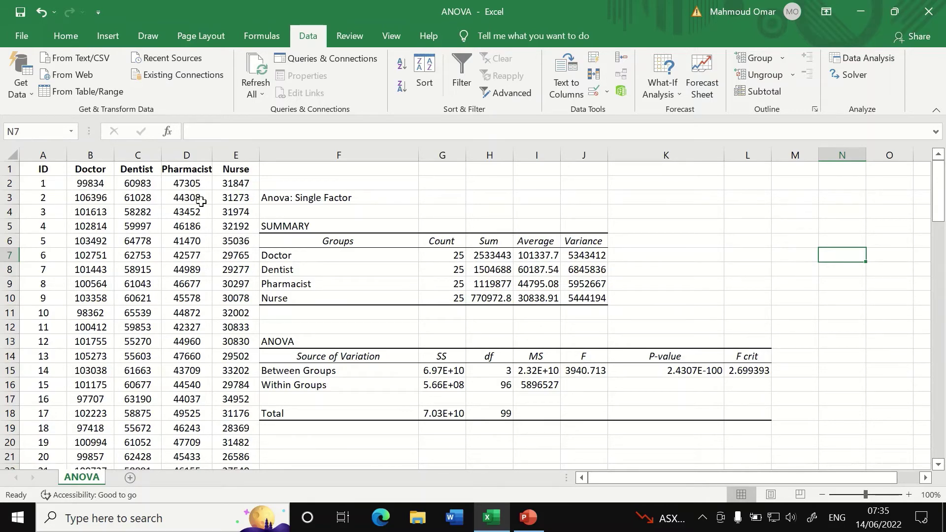
Examine the data of the four groups alongside the ANOVA summary and results tables
scroll(412, 313, "down", 2)
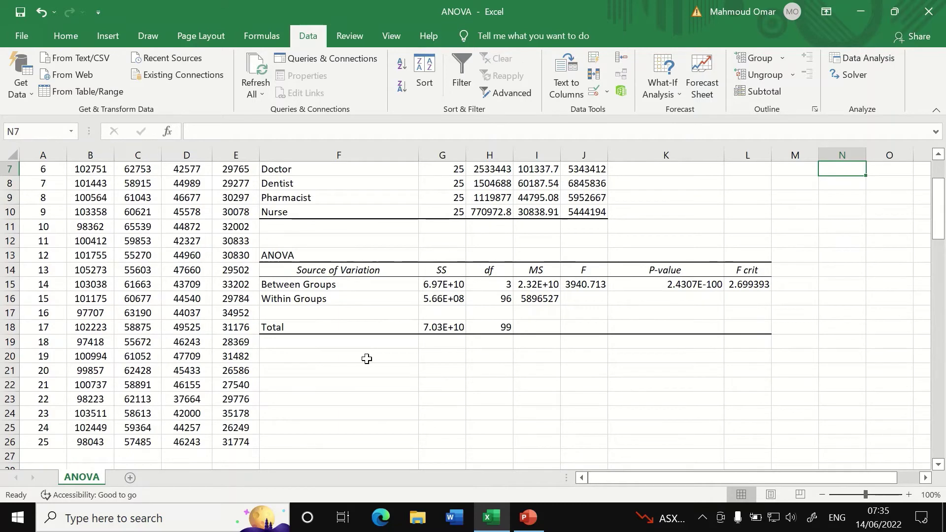
left_click(367, 359)
scroll(394, 340, "up", 2)
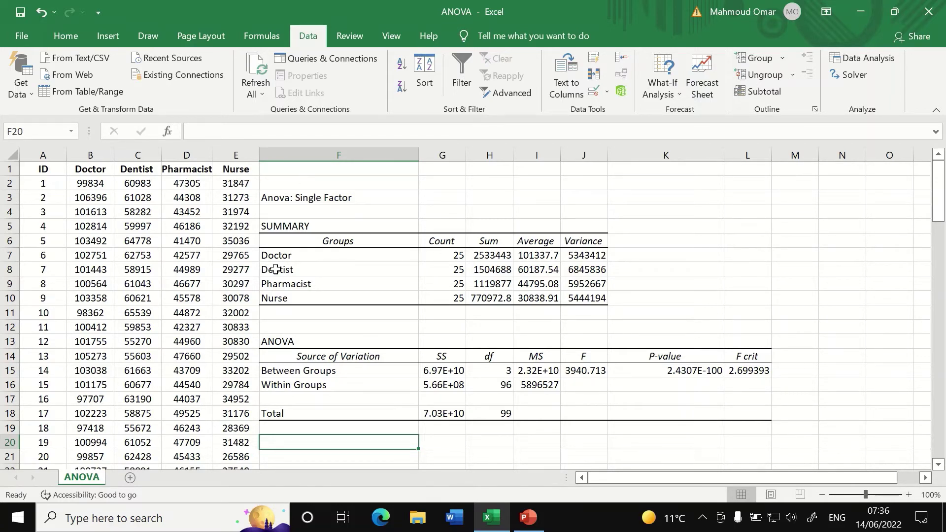
scroll(117, 177, "down", 1)
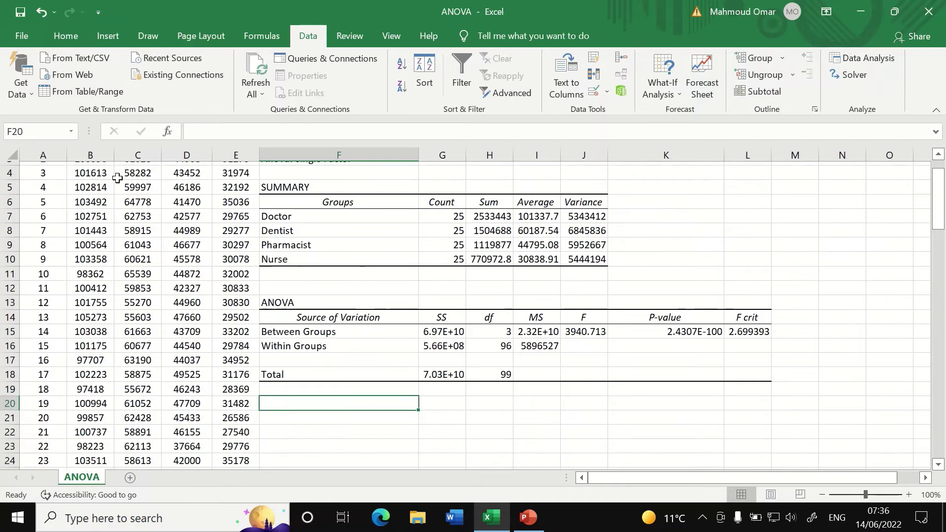
scroll(155, 212, "up", 1)
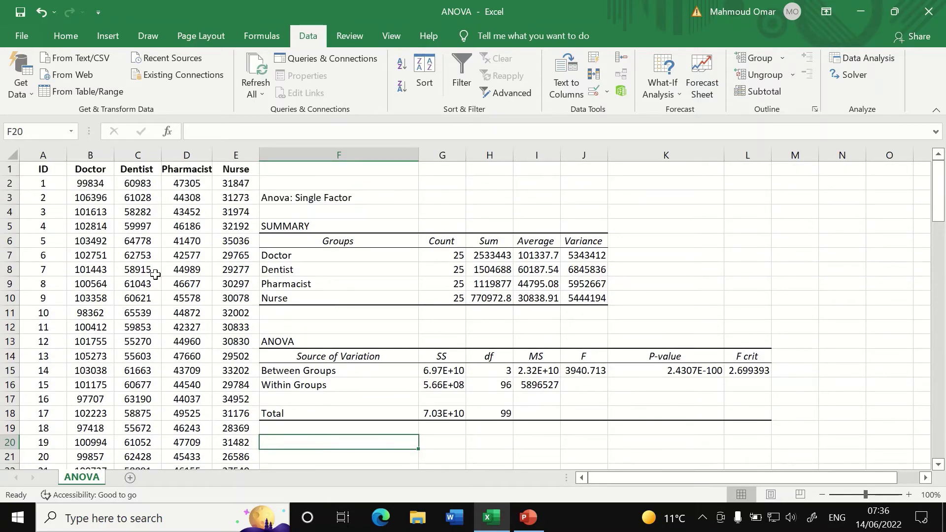
scroll(155, 274, "down", 1)
scroll(168, 236, "up", 1)
scroll(261, 363, "down", 1)
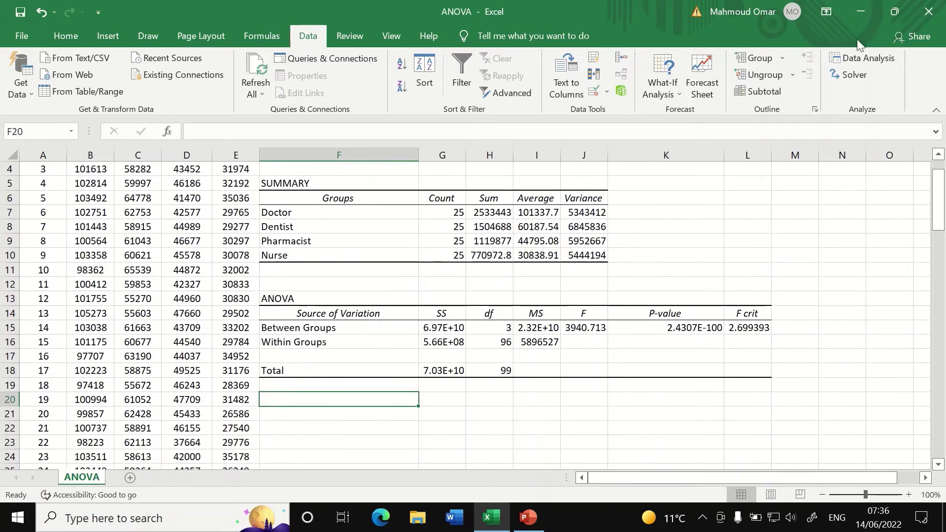
Start a t-Test: Two-Sample Assuming Equal Variances from the data analysis tools
left_click(862, 57)
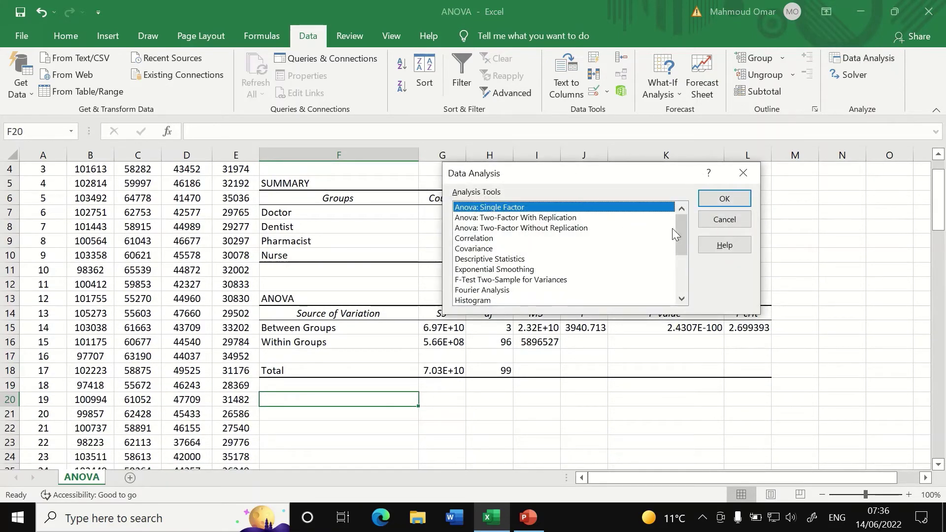
left_click_drag(678, 227, 673, 267)
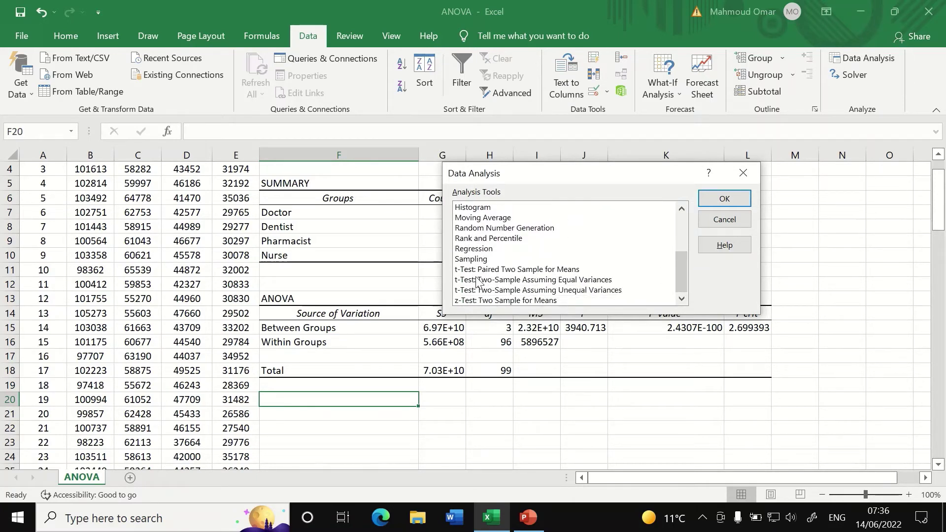
left_click(501, 290)
left_click(500, 280)
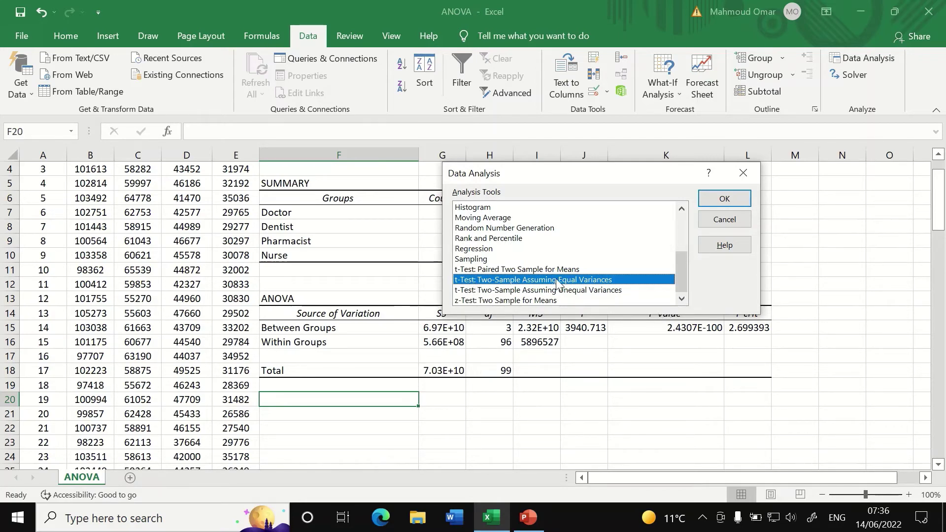
left_click(725, 198)
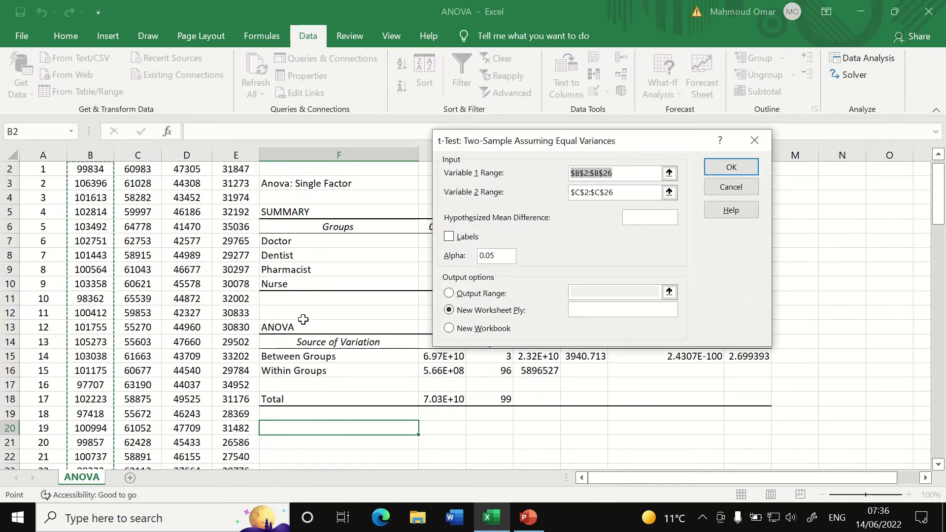
left_click(669, 173)
scroll(94, 187, "up", 1)
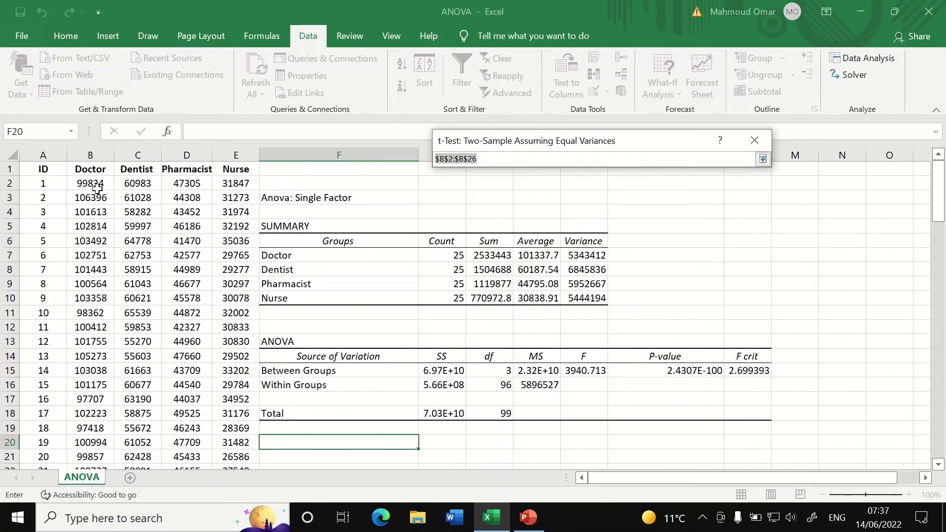
left_click(97, 186)
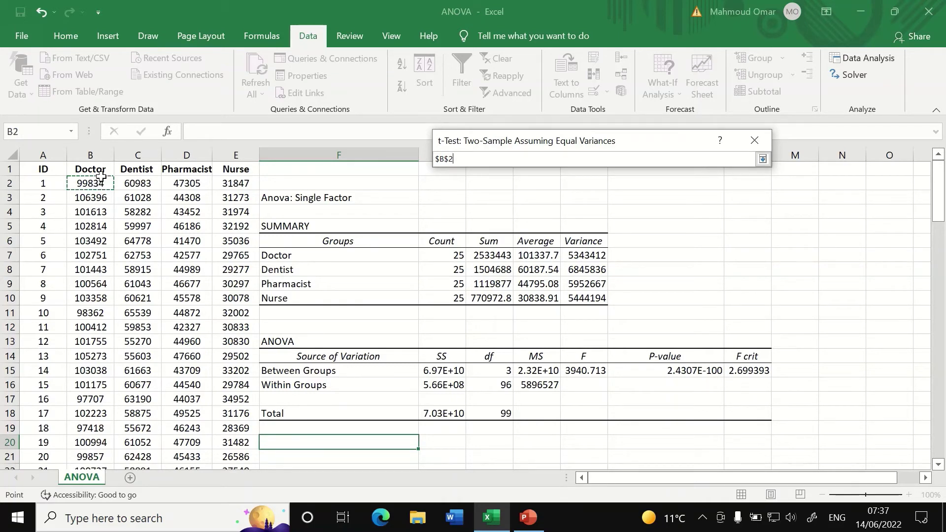
left_click(762, 159)
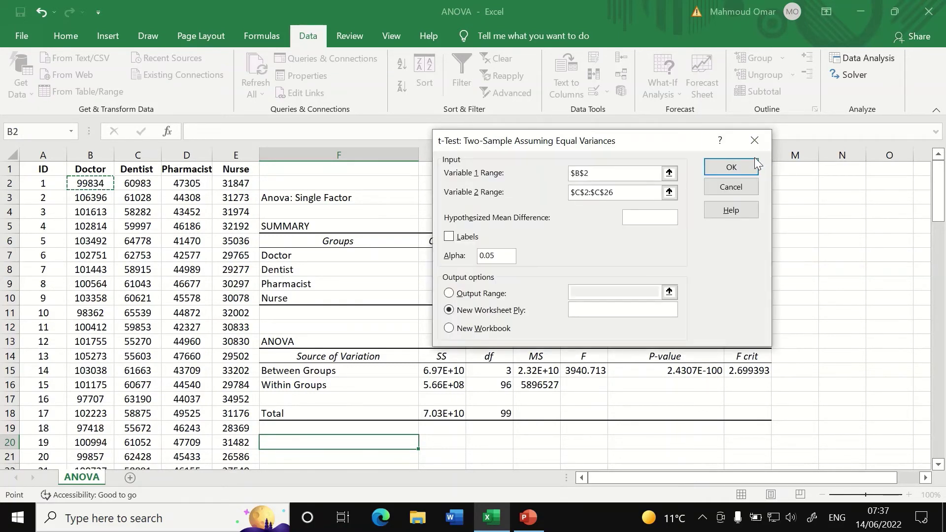
Set the t-test's Variable 1 range to the Doctor column including its header, B1:B26
left_click(669, 173)
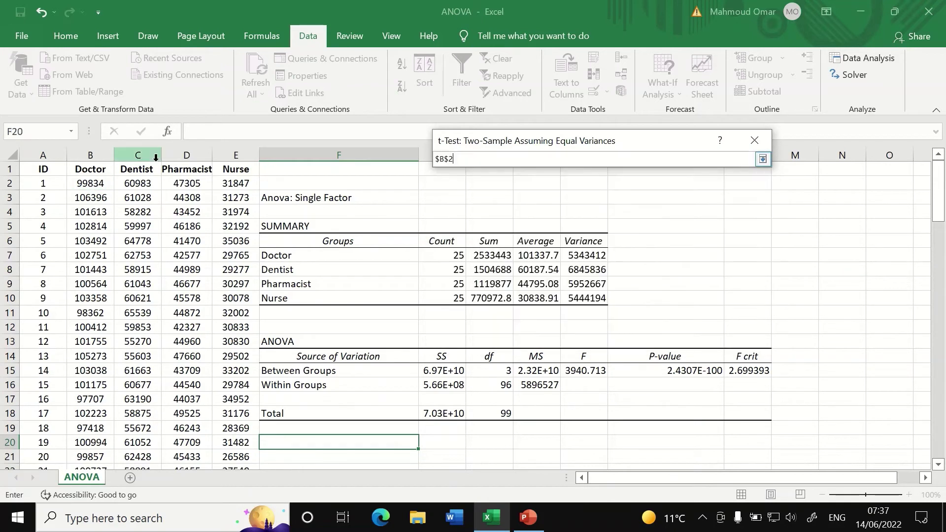
left_click(101, 172)
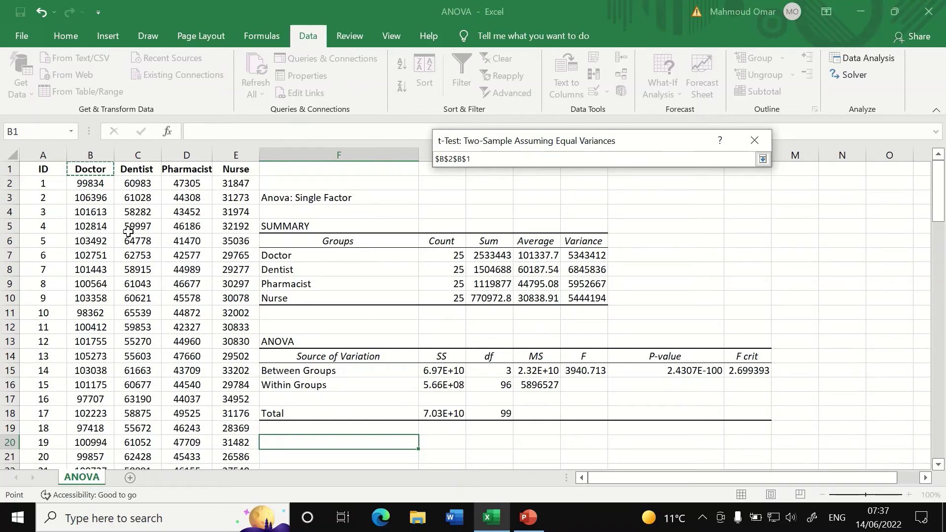
key("ctrl+shift+Down")
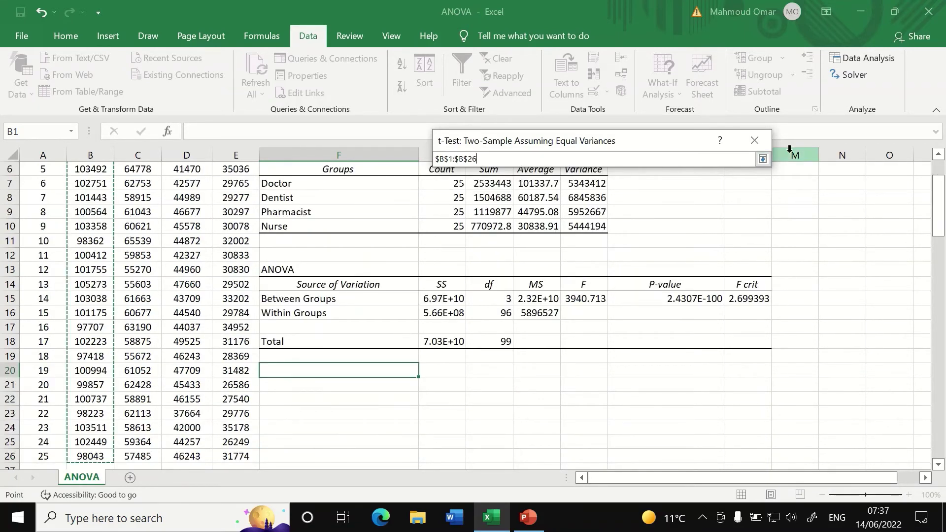
left_click(762, 164)
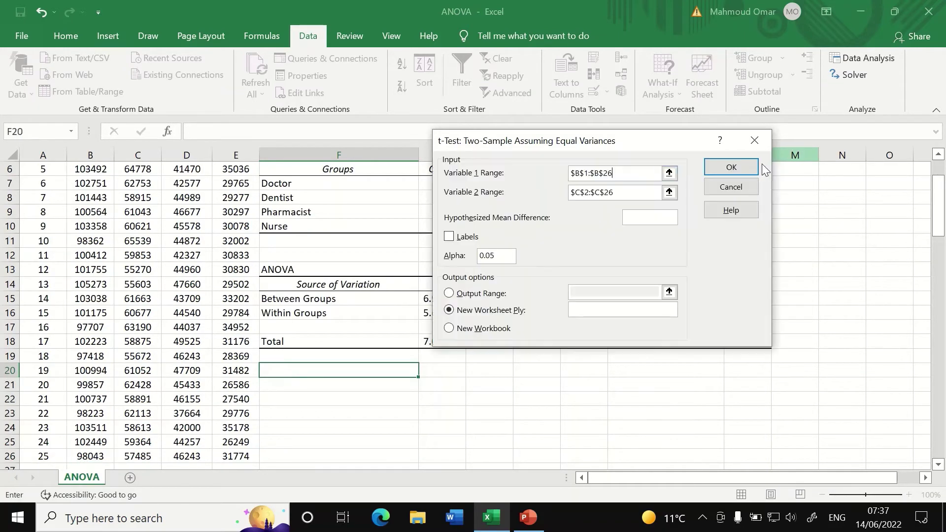
Set the t-test's Variable 2 range to the Dentist column including its header, C1:C26
left_click(668, 194)
scroll(122, 186, "up", 1)
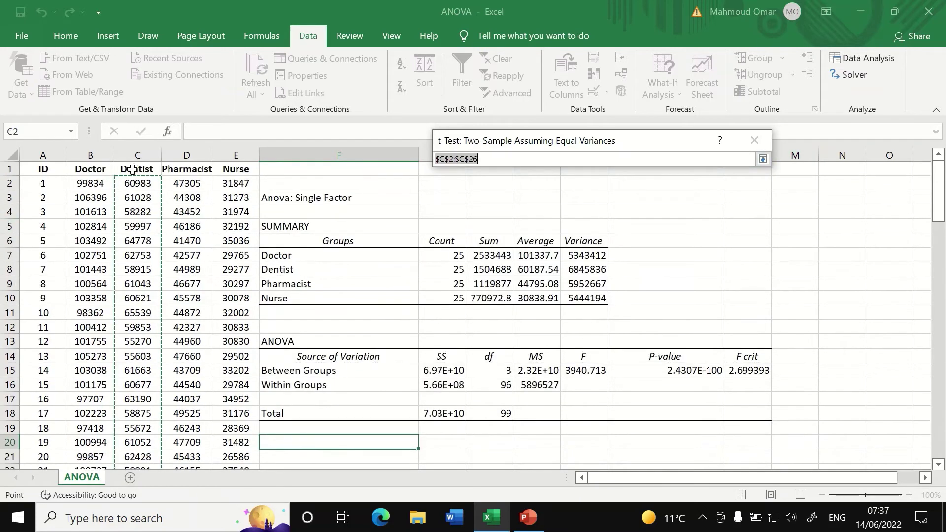
left_click(133, 170)
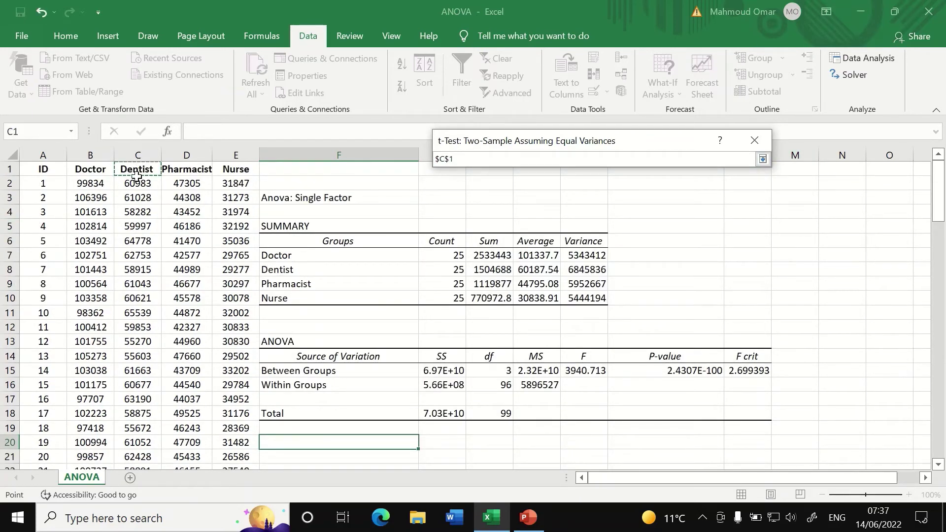
key("ctrl+shift+Down")
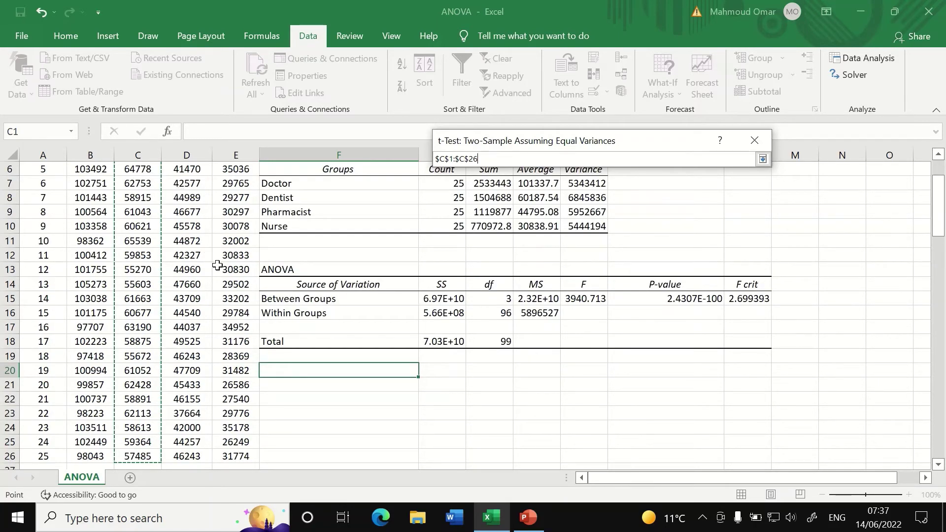
left_click(762, 159)
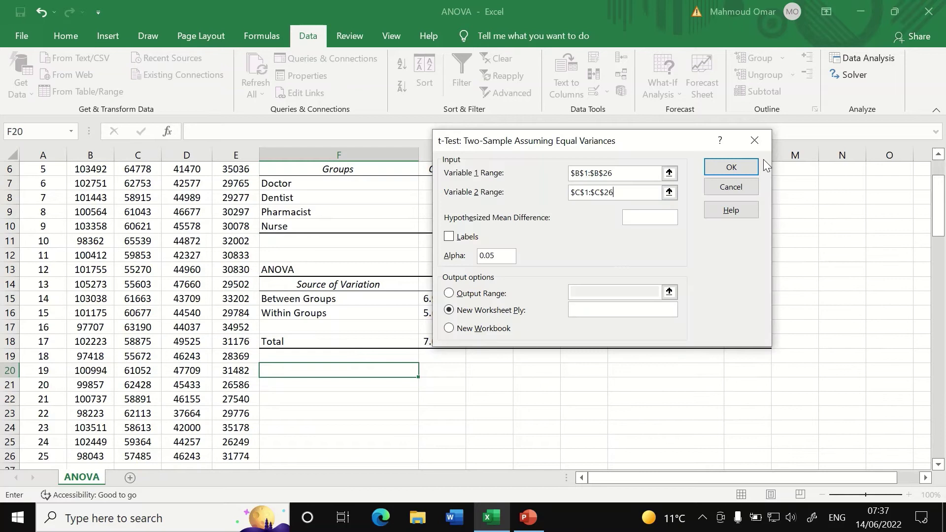
Run the t-test with labels included and the output range starting at cell F20
left_click(449, 237)
left_click(449, 294)
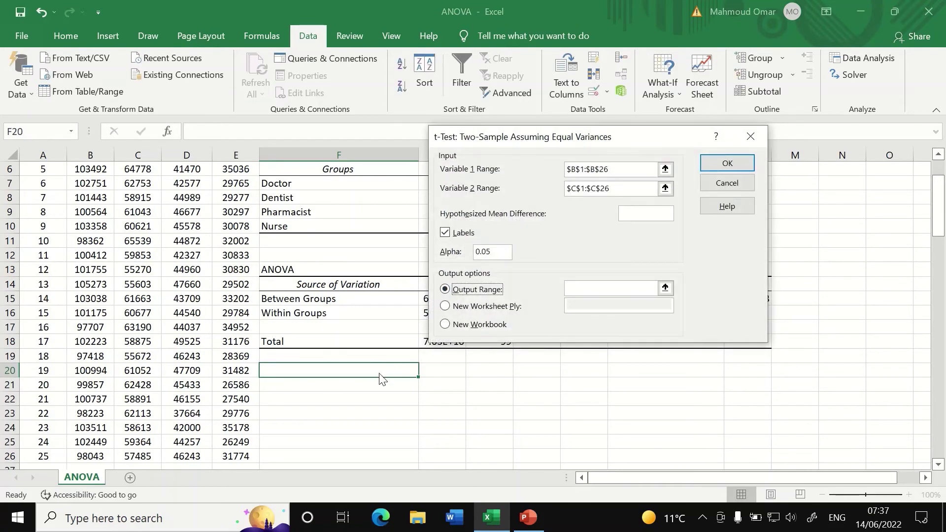
left_click(666, 288)
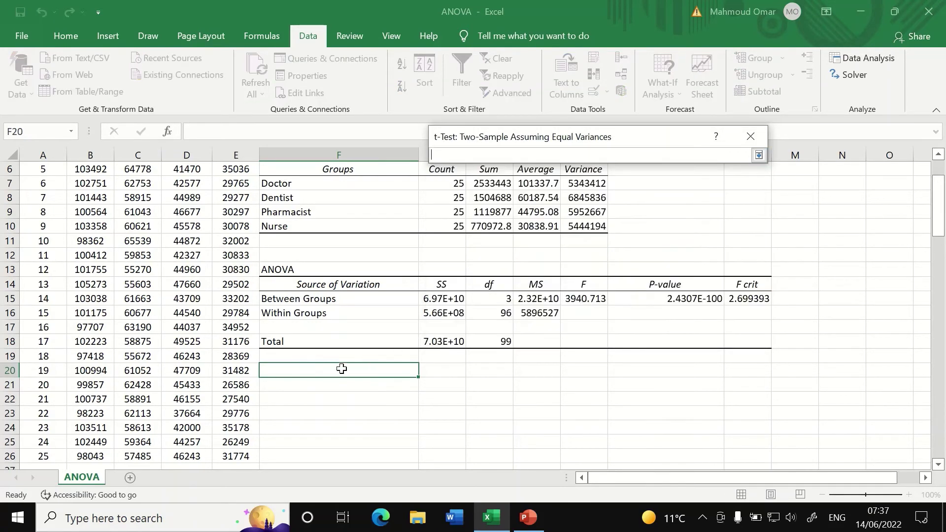
left_click(340, 370)
left_click(758, 155)
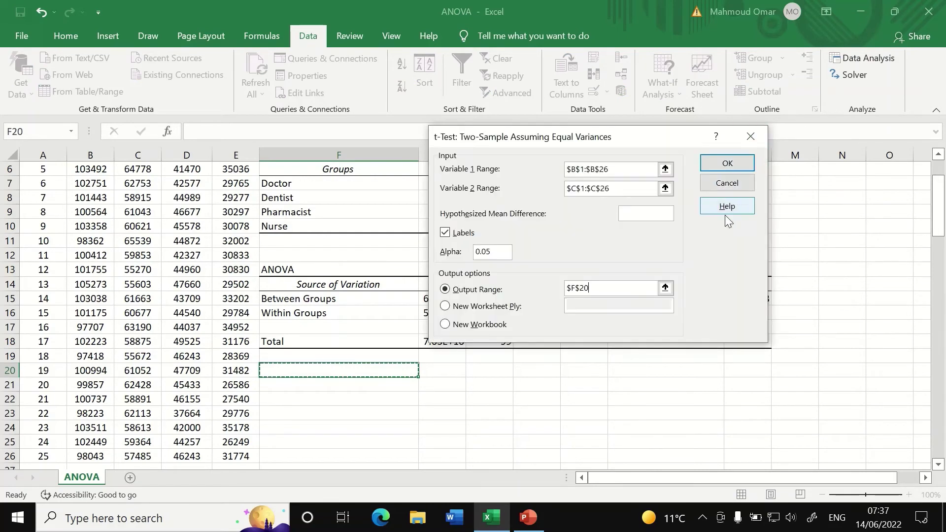
left_click(724, 165)
Widen columns F, G and H to fit the t-test table's labels and full values
scroll(628, 266, "down", 3)
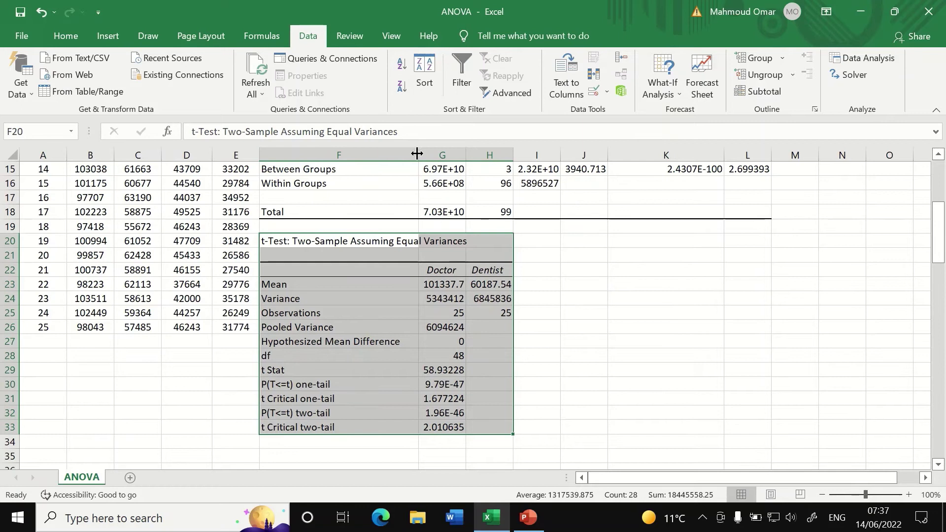
left_click_drag(418, 154, 440, 153)
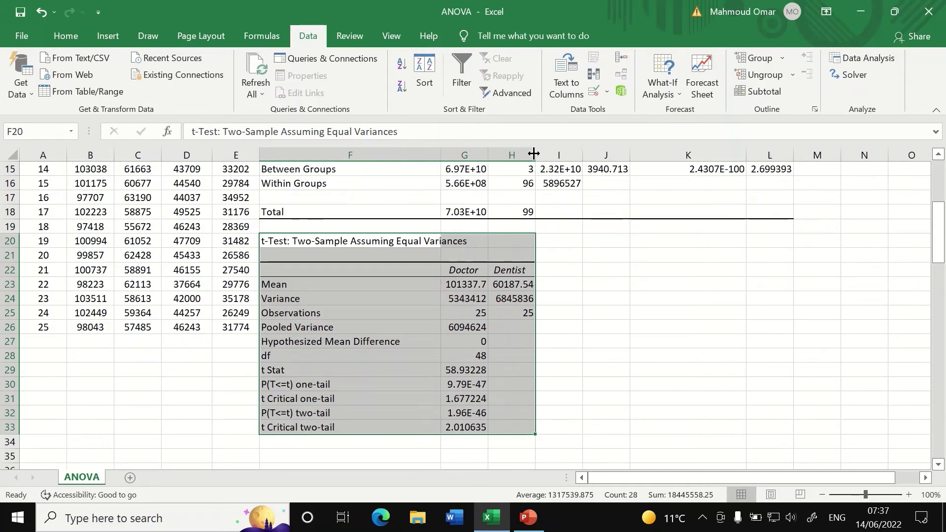
left_click_drag(535, 154, 554, 154)
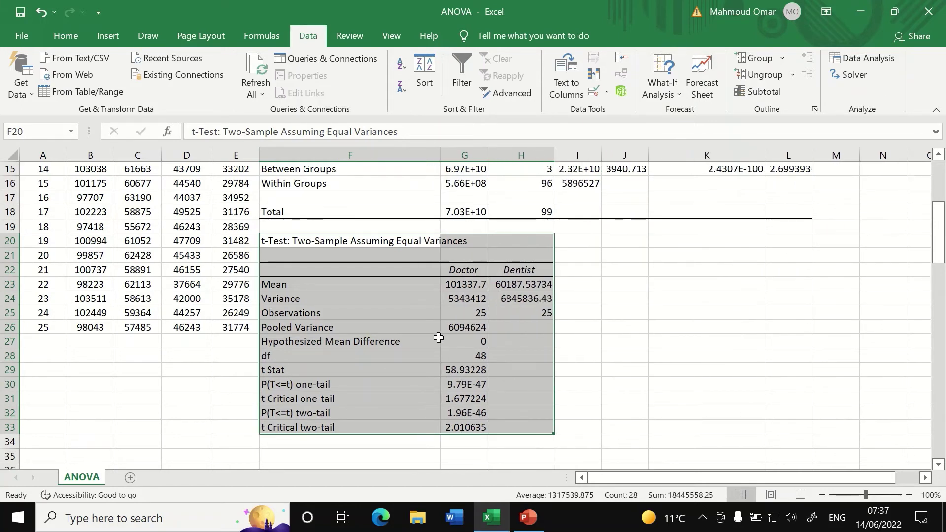
scroll(544, 315, "up", 1)
scroll(543, 311, "down", 1)
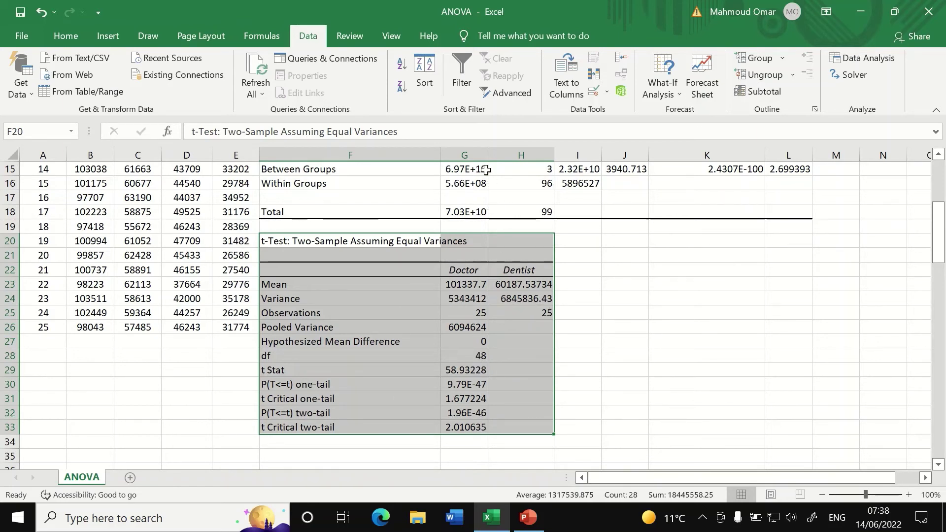
left_click_drag(488, 156, 535, 155)
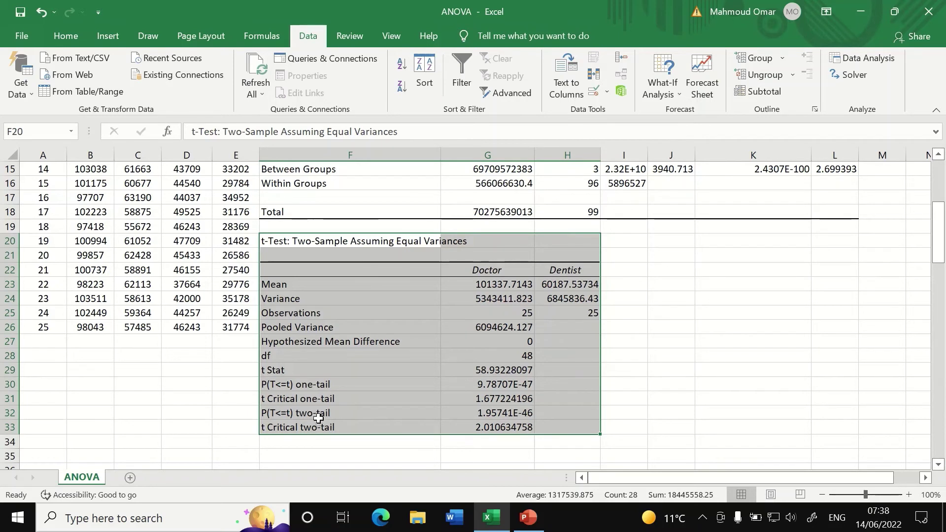
Examine the two-tailed P-value of the Doctor and Dentist t-test alongside the group data and ANOVA tables
left_click(479, 415)
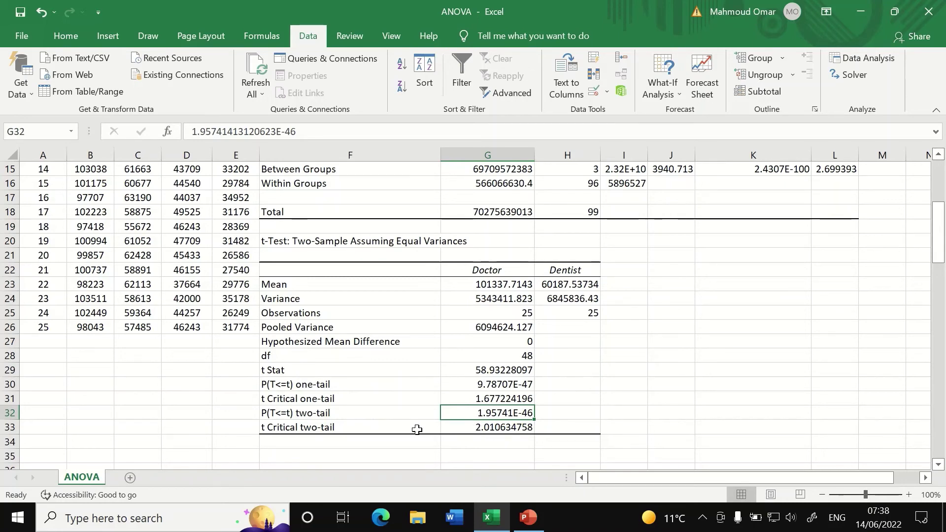
scroll(444, 422, "up", 5)
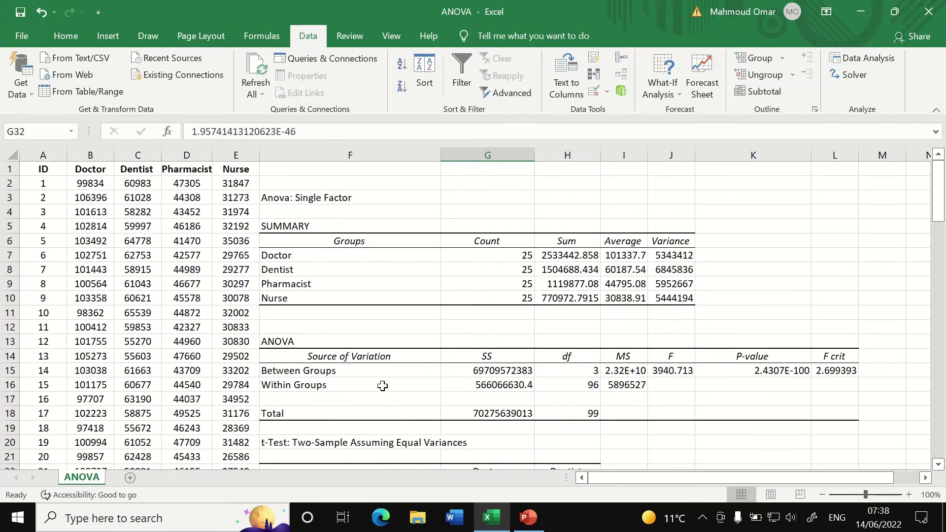
scroll(345, 254, "down", 4)
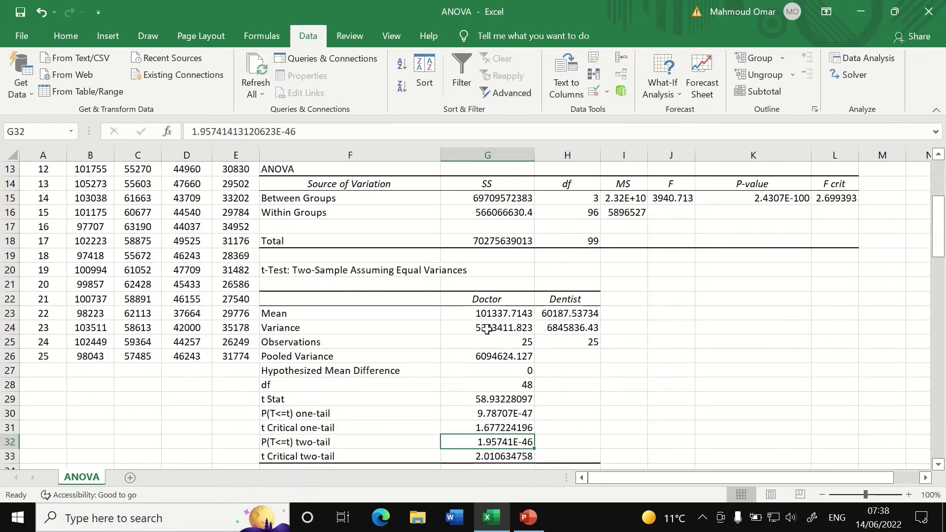
scroll(542, 370, "down", 1)
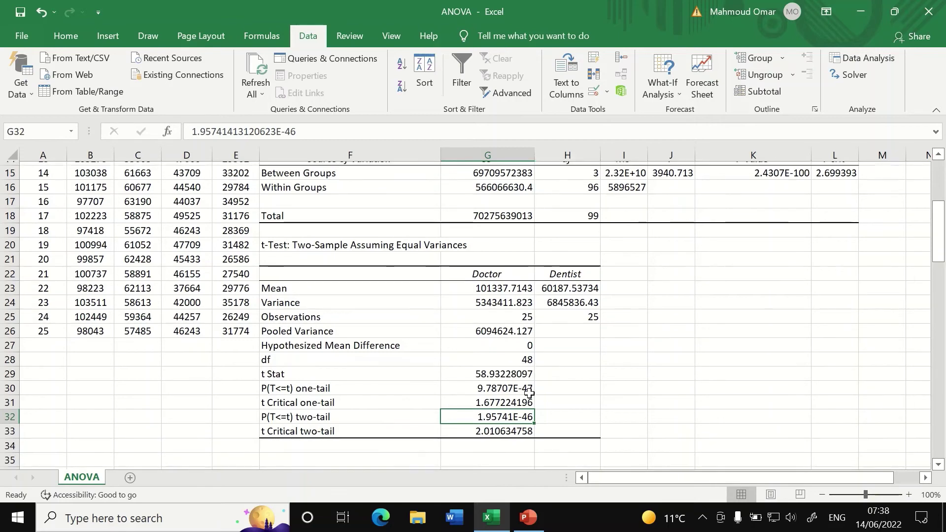
left_click(338, 442)
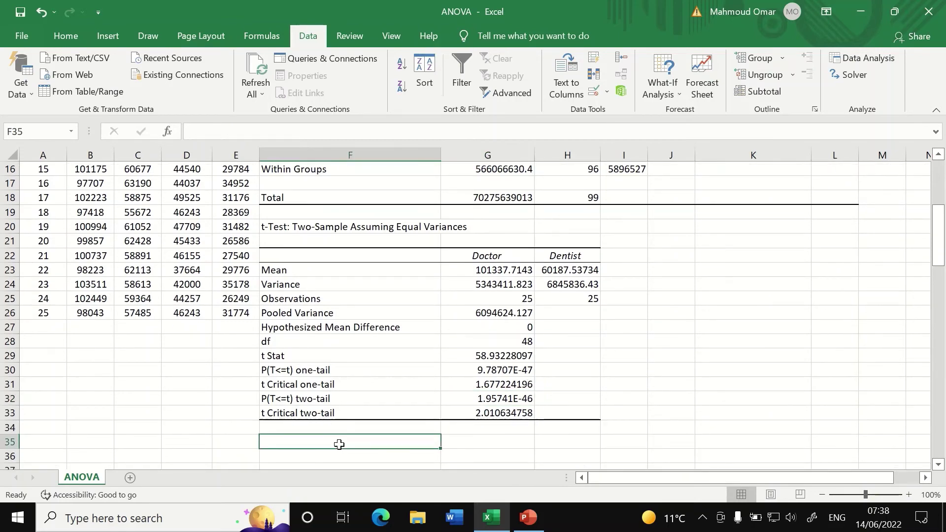
scroll(298, 370, "up", 5)
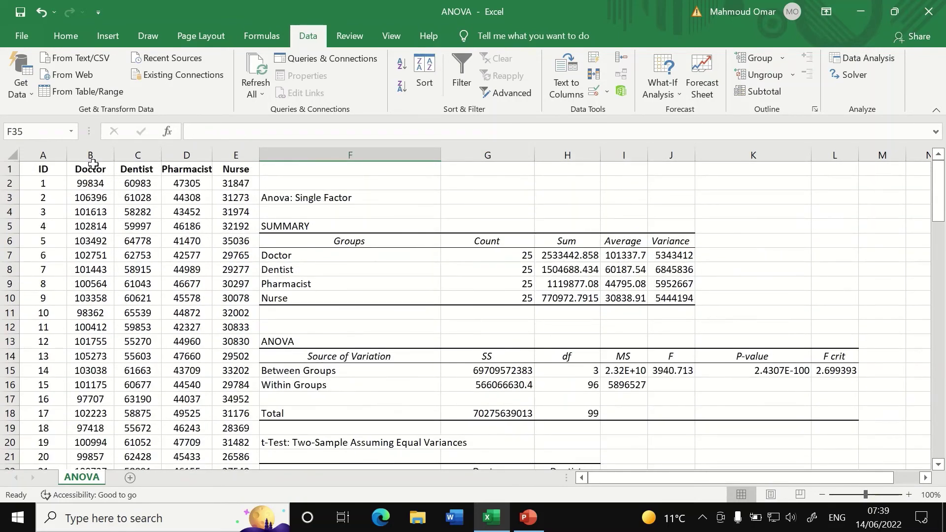
scroll(335, 291, "down", 3)
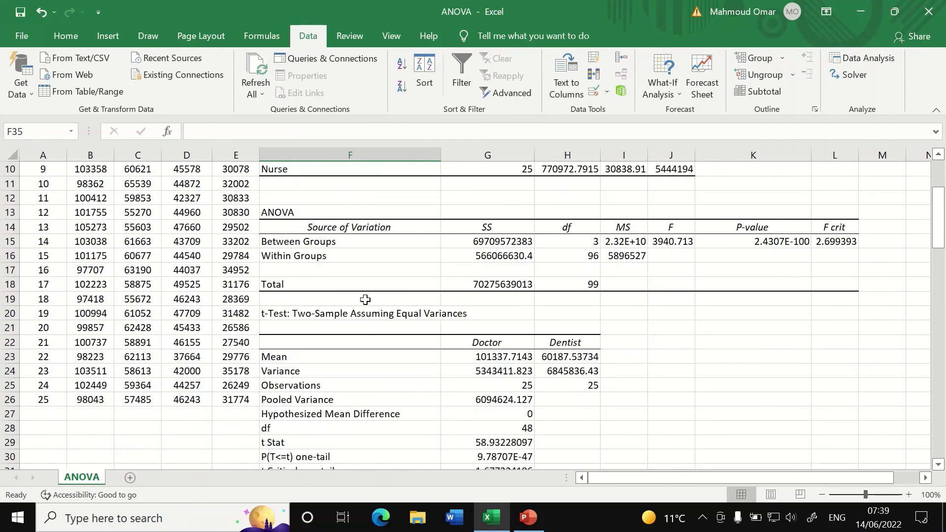
scroll(365, 300, "up", 3)
scroll(302, 412, "down", 6)
left_click(302, 412)
scroll(816, 148, "up", 4)
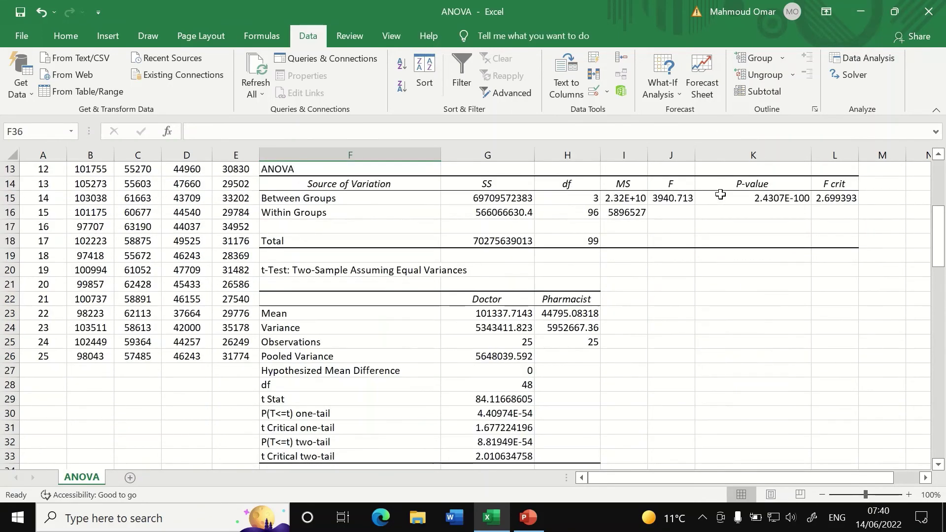
Start a Two-Sample Assuming Equal Variances t-test with the Doctor column, B1:B26, as the Variable 1 range
left_click(866, 58)
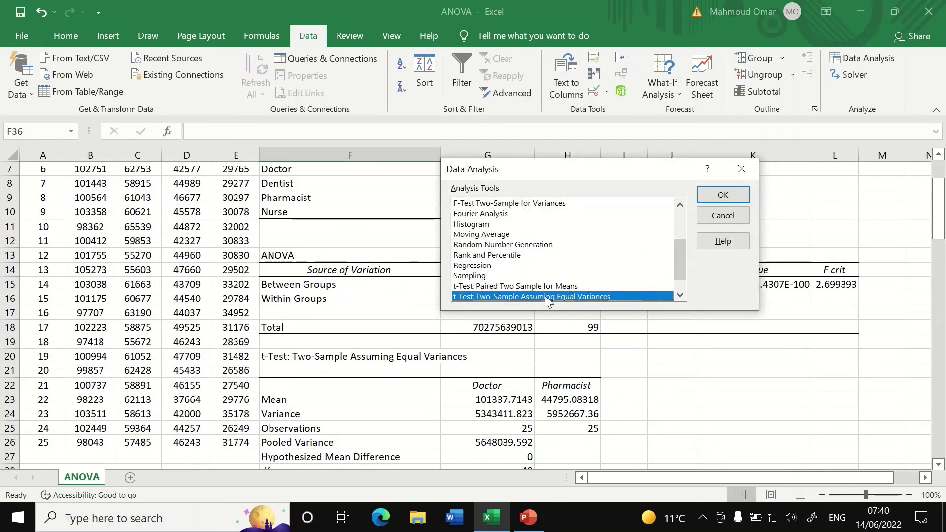
left_click(724, 197)
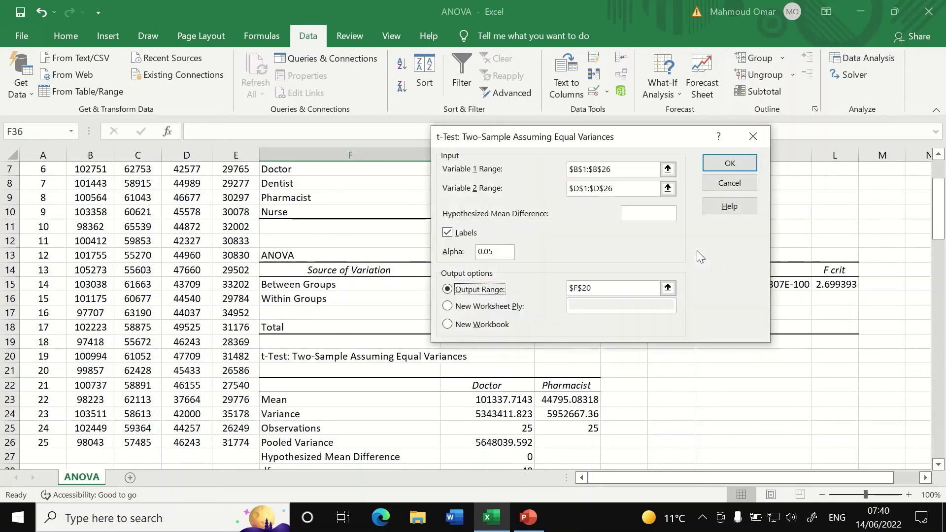
left_click_drag(622, 136, 582, 135)
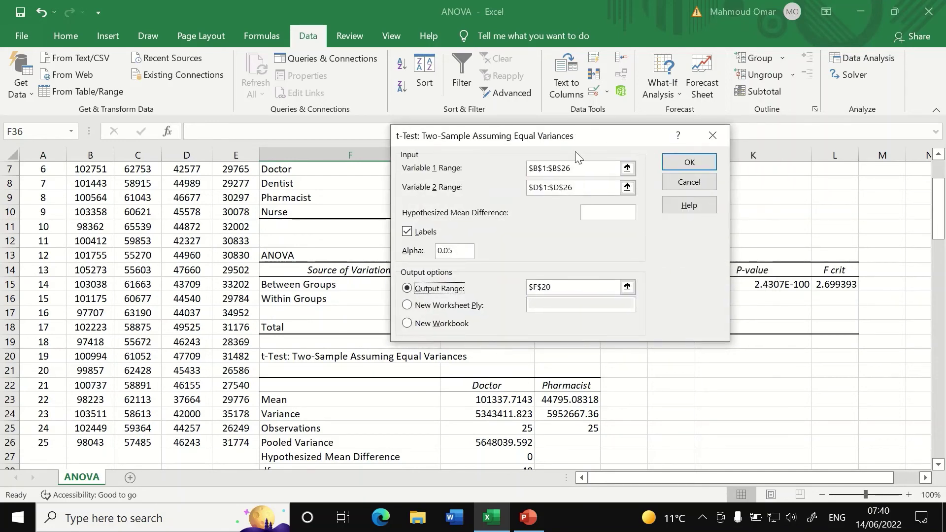
left_click(627, 169)
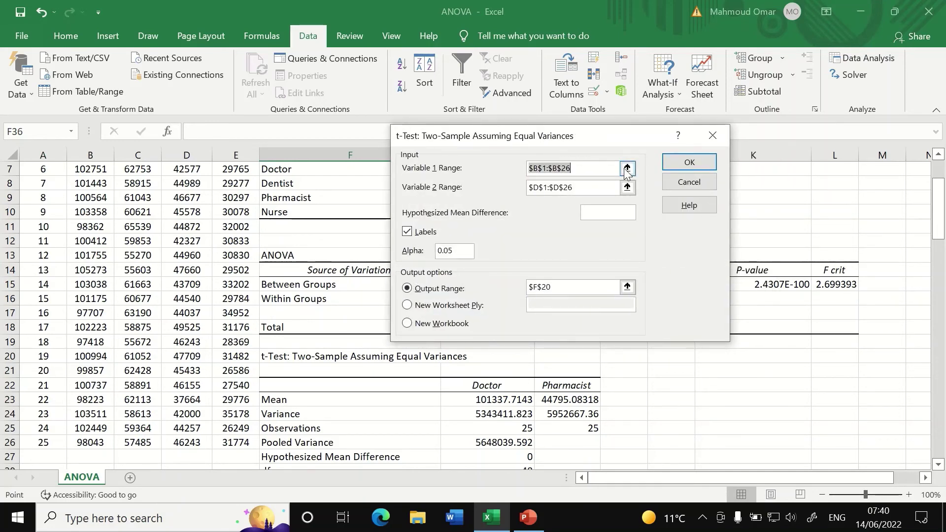
scroll(715, 179, "down", 3)
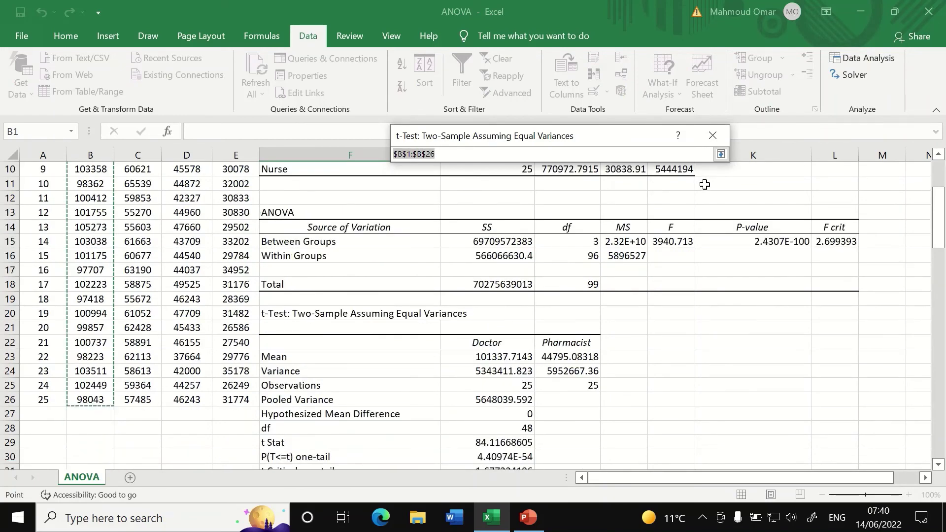
scroll(714, 179, "up", 3)
left_click(712, 136)
Set the t-test's Variable 2 range to the Pharmacist column including its header, D1:D26
left_click(627, 188)
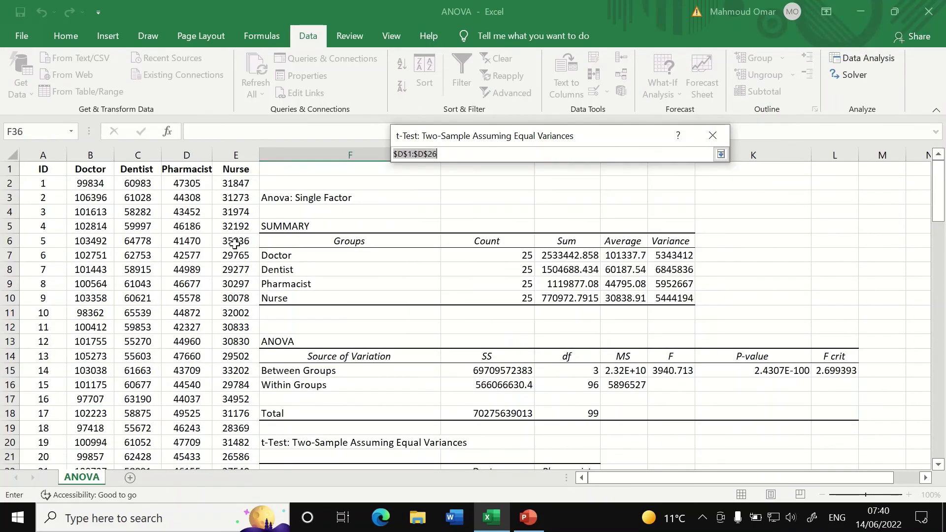
left_click(196, 170)
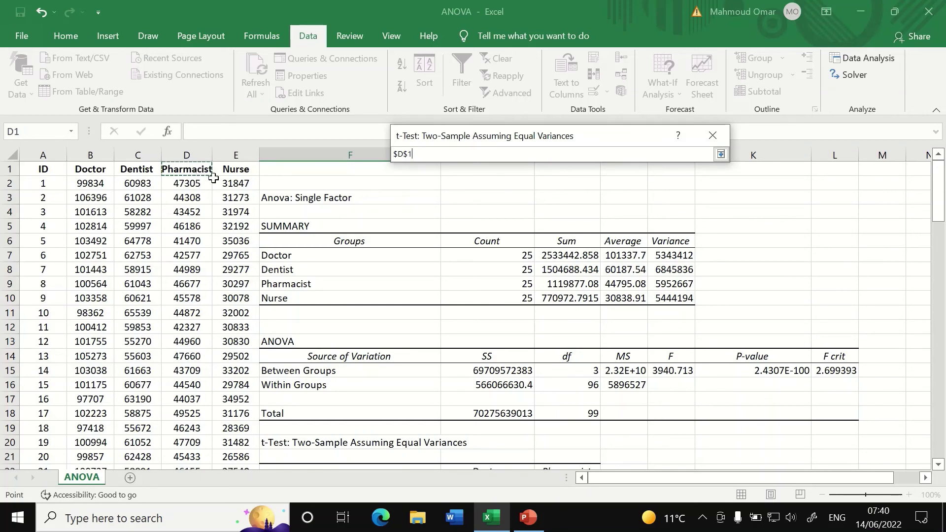
key("ctrl+shift+Down")
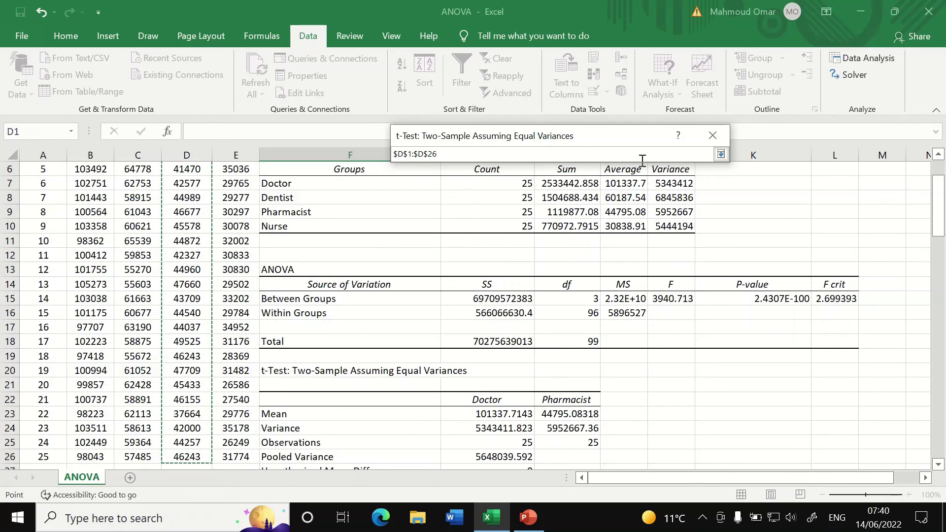
left_click(721, 155)
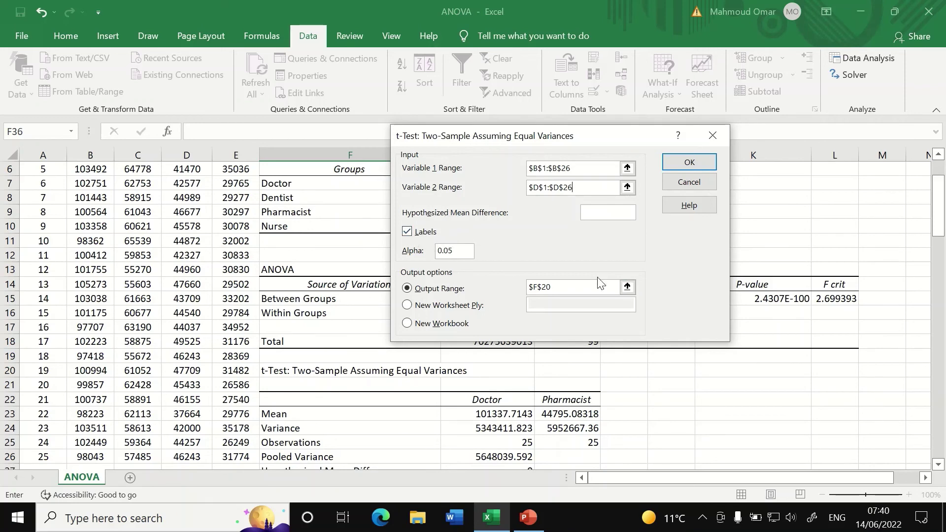
Set the output range to start at cell F36, below the first t-test table, and run the t-test
left_click(626, 287)
scroll(458, 320, "down", 6)
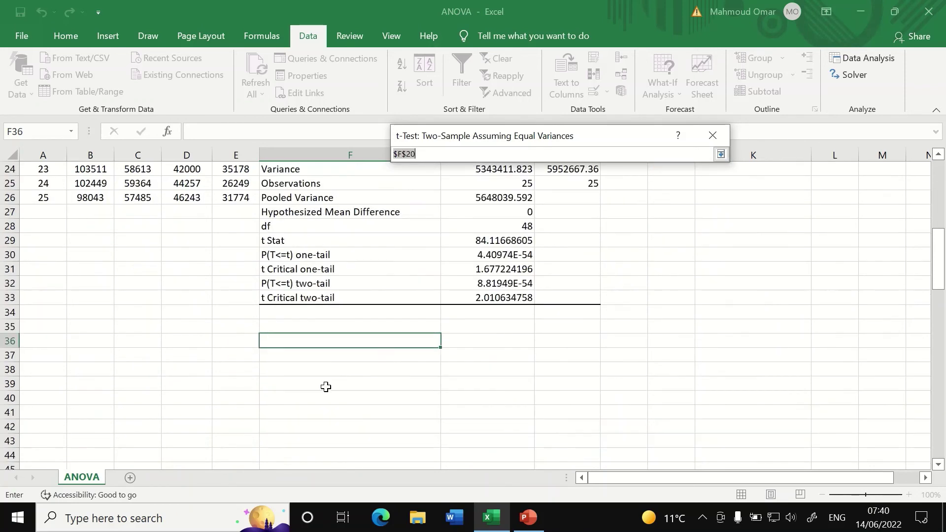
left_click(299, 355)
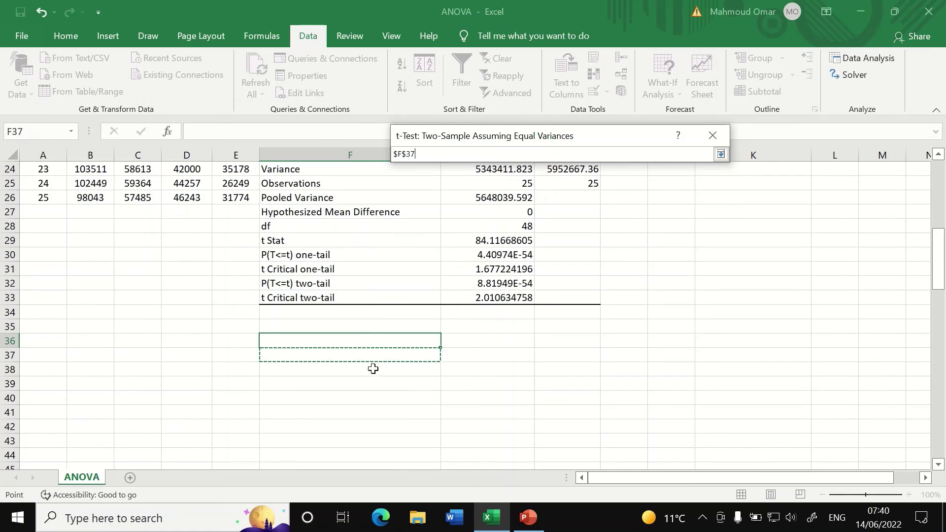
left_click(361, 343)
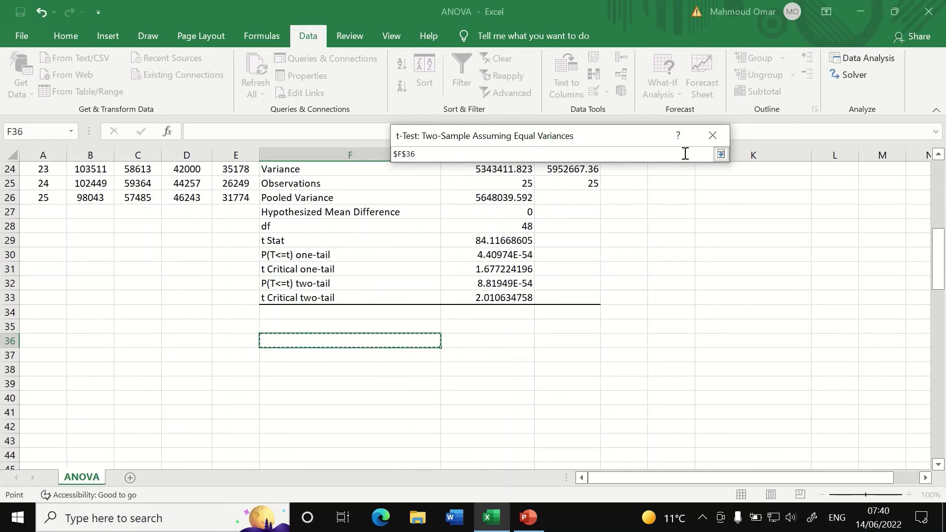
left_click(720, 154)
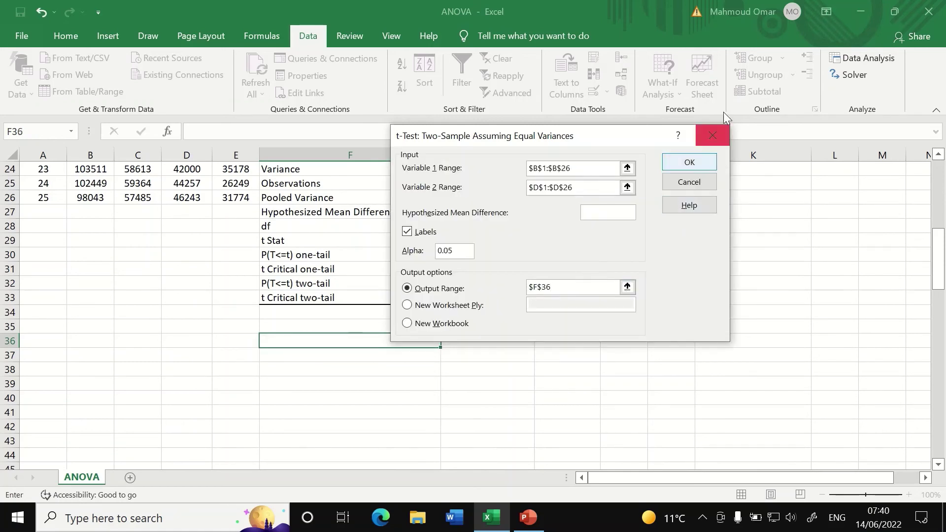
left_click(695, 161)
Examine the new Doctor and Pharmacist t-test table alongside the group data and ANOVA tables
scroll(631, 271, "down", 4)
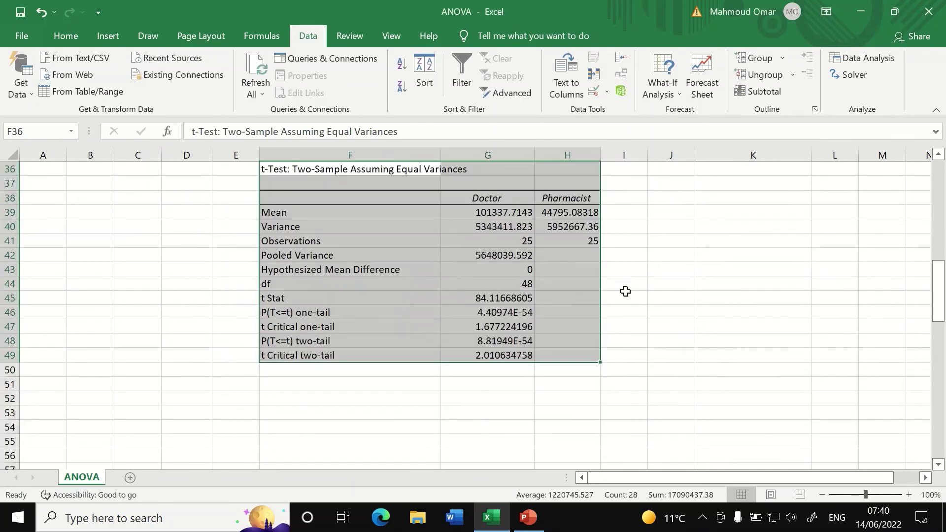
scroll(458, 306, "up", 2)
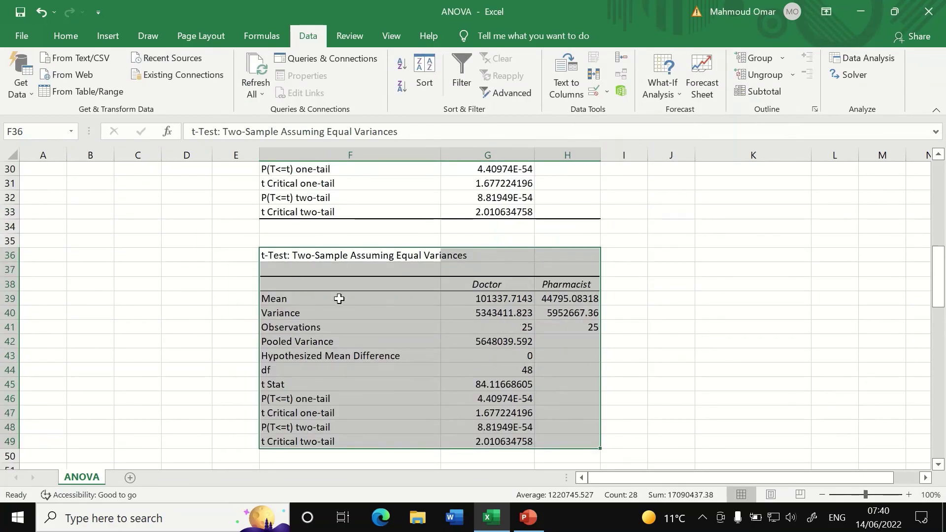
scroll(334, 298, "up", 10)
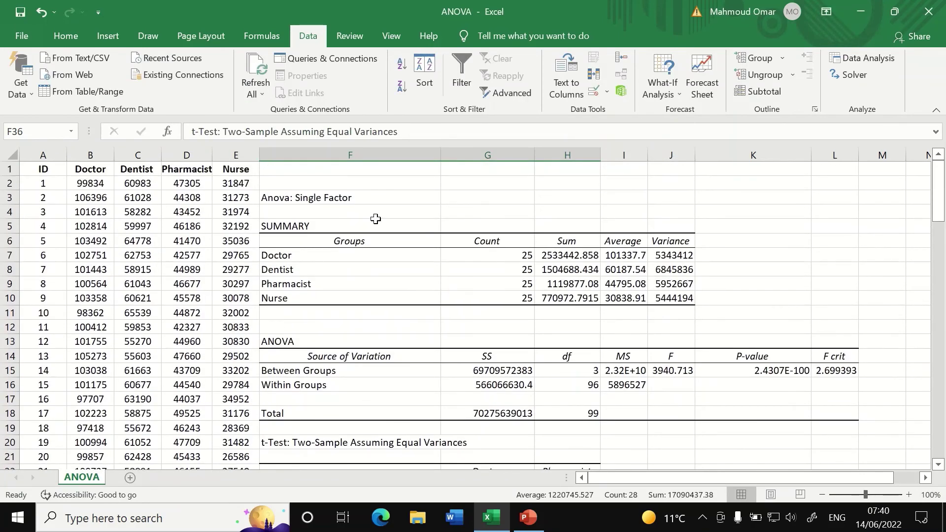
scroll(586, 304, "down", 10)
left_click(572, 326)
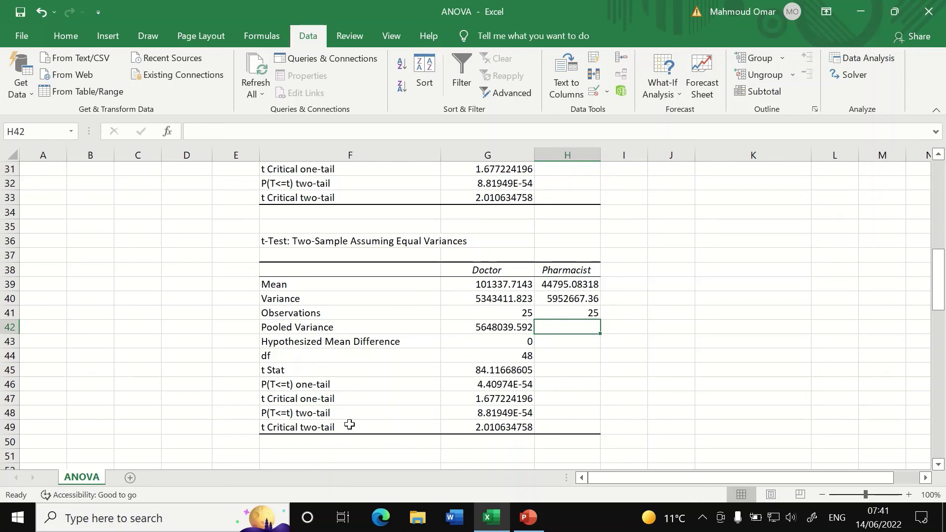
Select the new t-test's two-tailed P-value in cell G48 and narrow column G to fit its values more closely
left_click(486, 415)
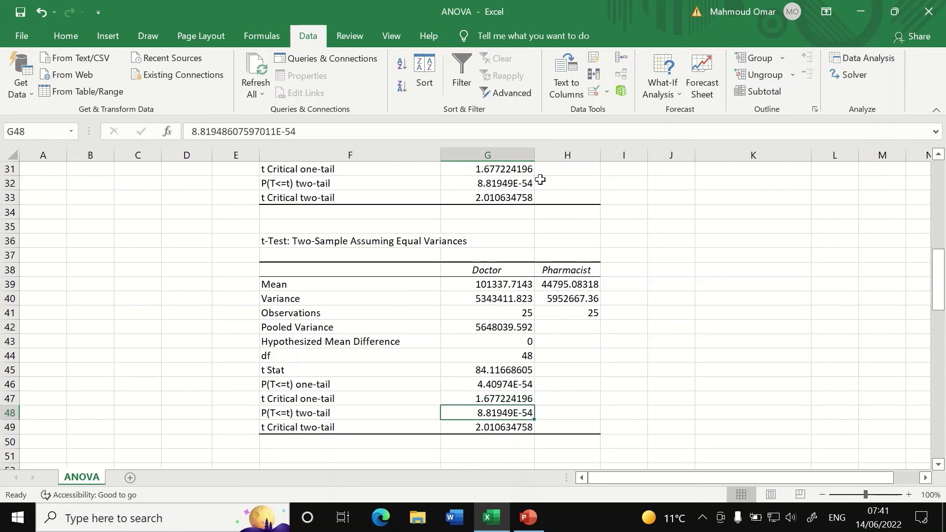
left_click_drag(536, 155, 506, 155)
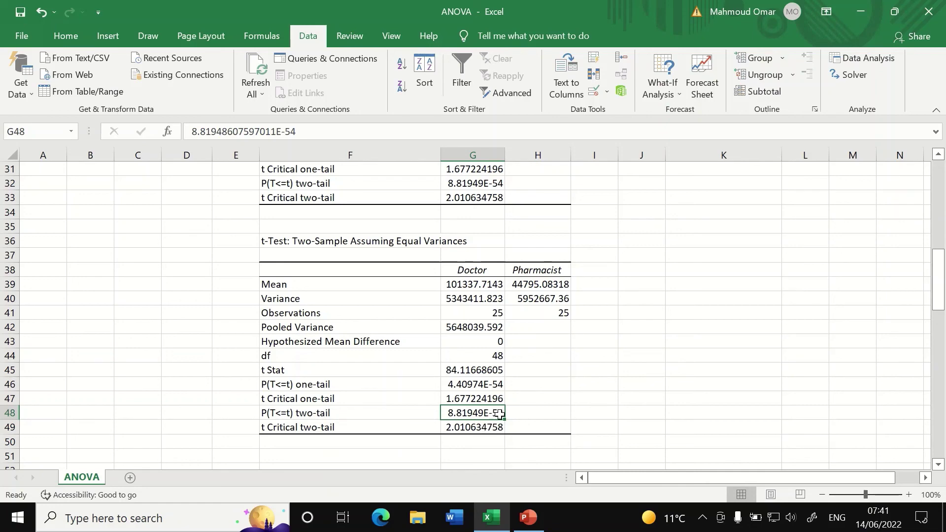
scroll(513, 429, "up", 10)
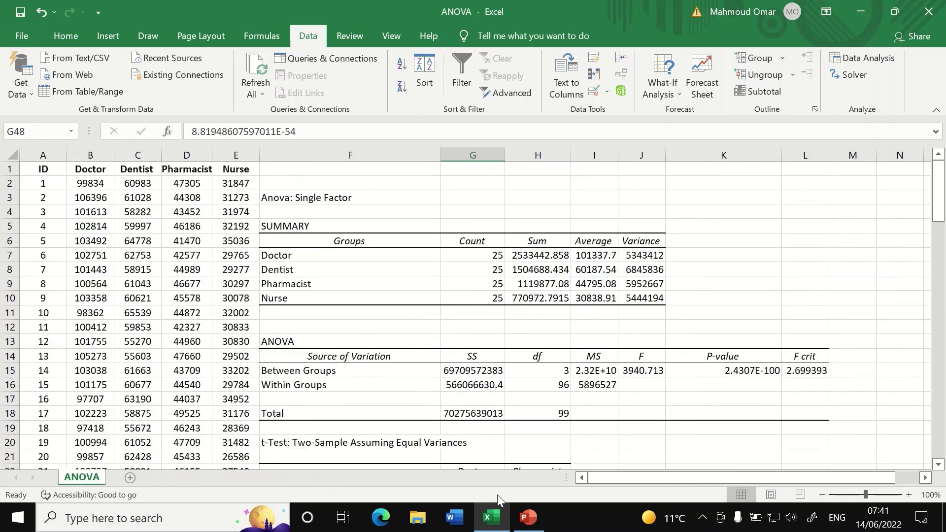